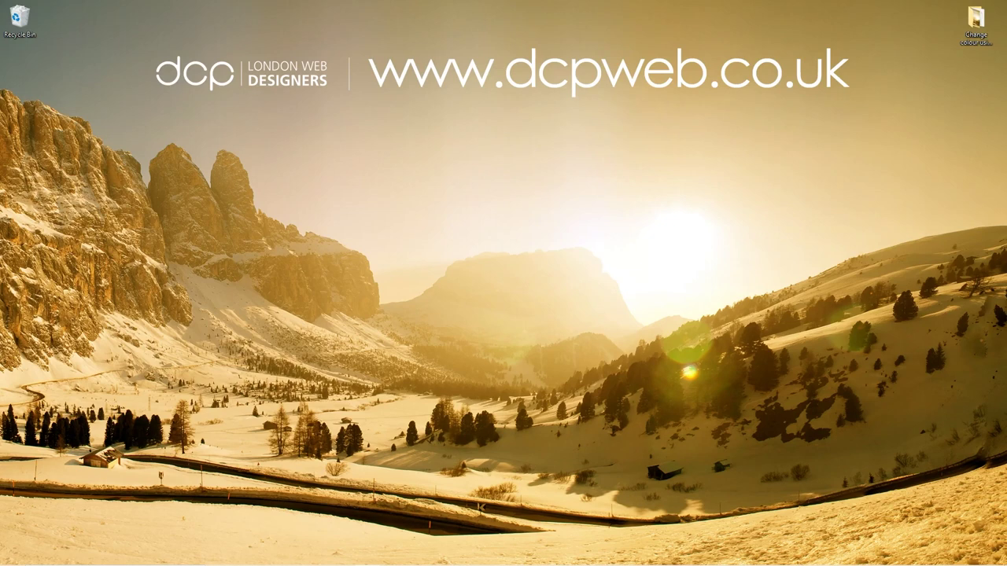
# Load the pasted Unsplash page, download the red Audi photo free, and snap Chrome to the left half
pyautogui.click(878, 556)
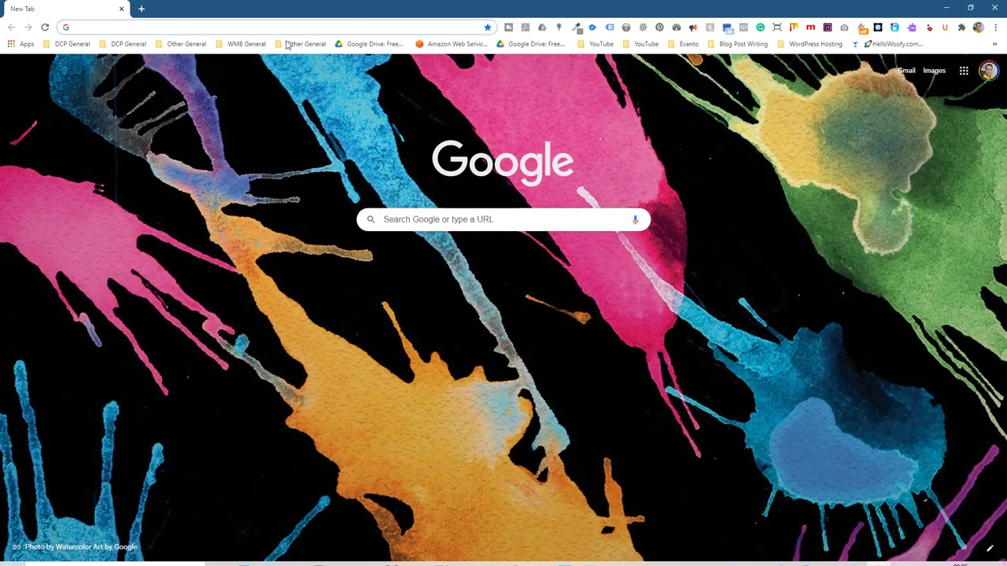
pyautogui.click(268, 27)
pyautogui.write('https://unsplash.com/photos/xpcUYaZtpII')
pyautogui.press('Return')
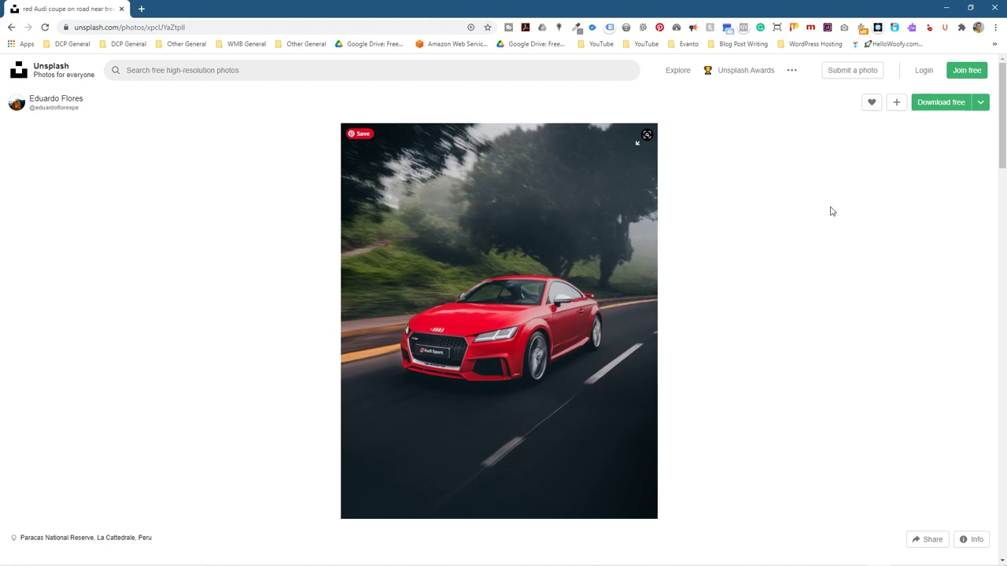
pyautogui.click(945, 108)
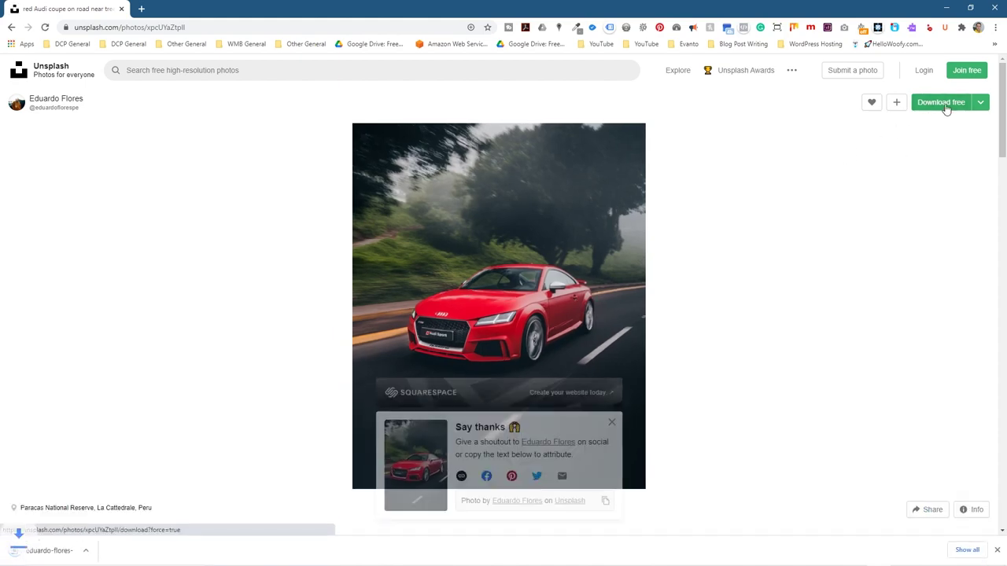
pyautogui.press('super+Left')
# Move the downloaded Audi jpg into the 'Change colour using GIMP 2.10' folder and close Chrome
pyautogui.click(707, 69)
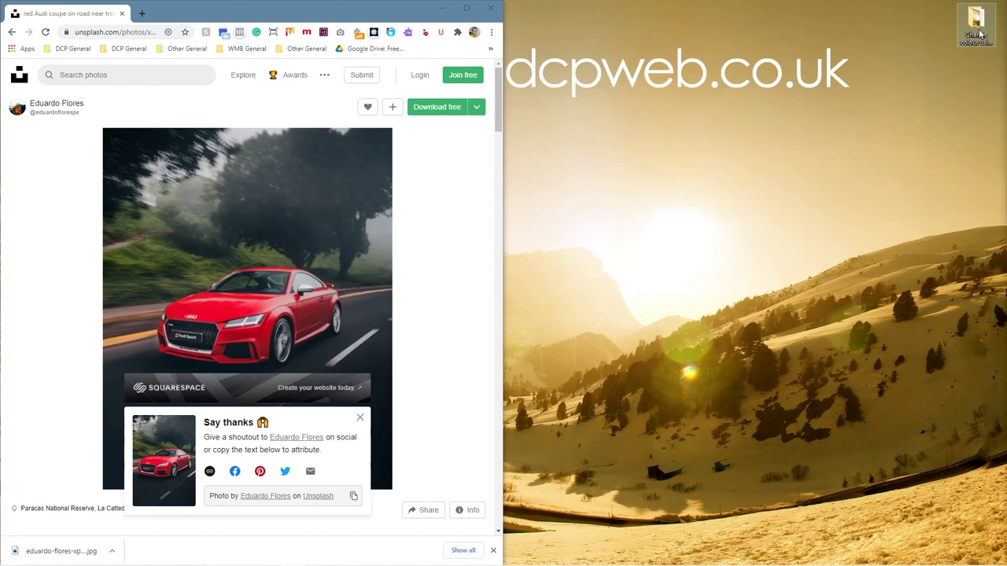
pyautogui.doubleClick(978, 29)
pyautogui.moveTo(62, 549); pyautogui.dragTo(712, 252)
pyautogui.click(489, 15)
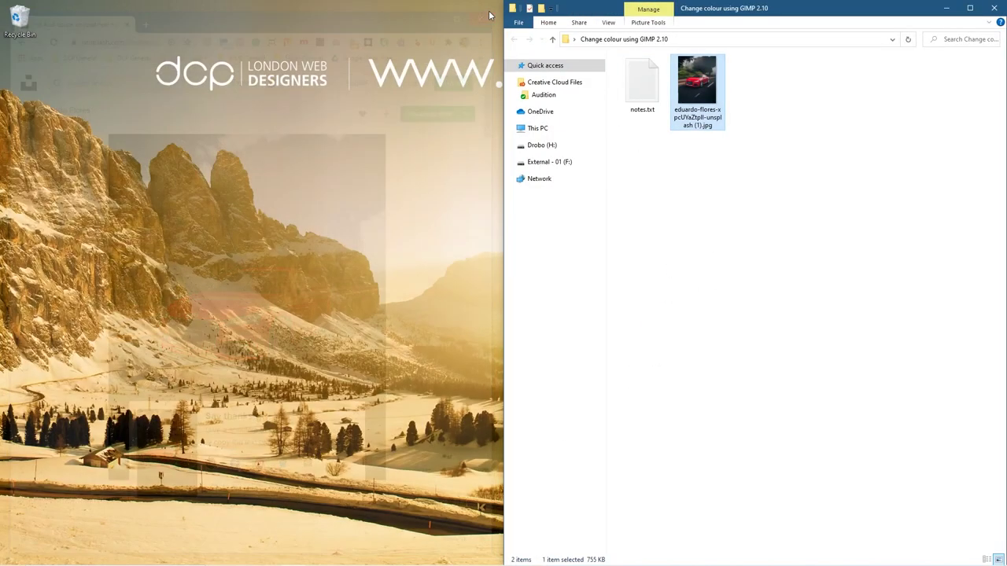
# Launch GIMP and bring the folder window back to the front
pyautogui.moveTo(610, 557)
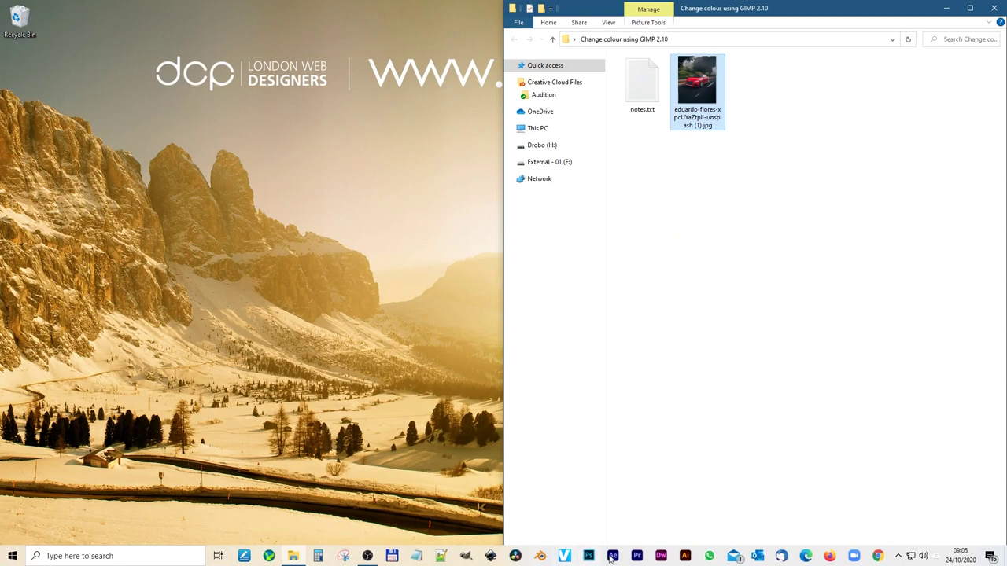
pyautogui.click(488, 556)
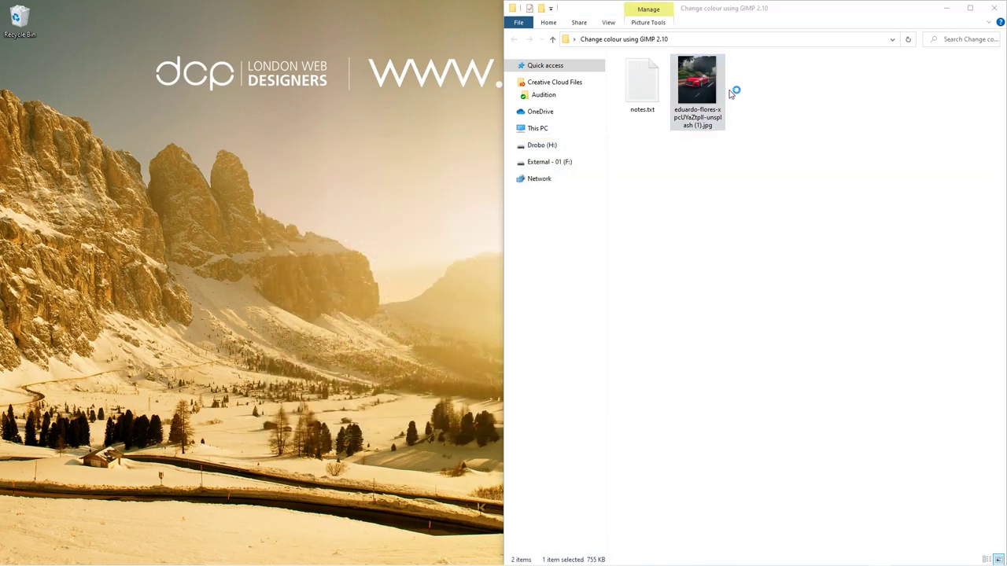
pyautogui.hotkey('alt', 'Tab')
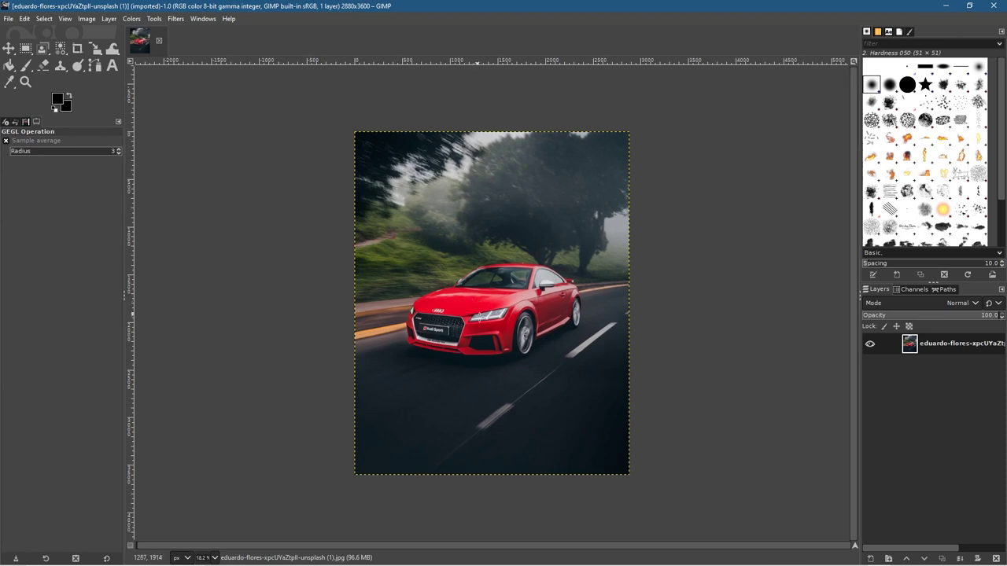
# Zoom the Audi photo to 50% and switch to the Foreground Select tool
pyautogui.keyDown('ctrl'); pyautogui.scroll(3, 483, 318); pyautogui.keyUp('ctrl')
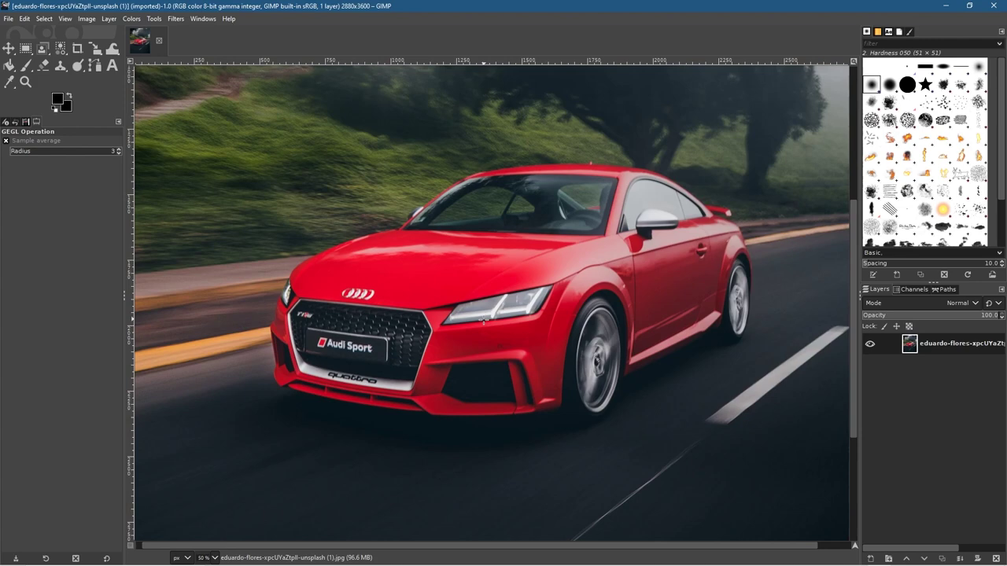
pyautogui.keyDown('ctrl'); pyautogui.scroll(-4, 483, 319); pyautogui.keyUp('ctrl')
pyautogui.keyDown('ctrl'); pyautogui.scroll(4, 483, 318); pyautogui.keyUp('ctrl')
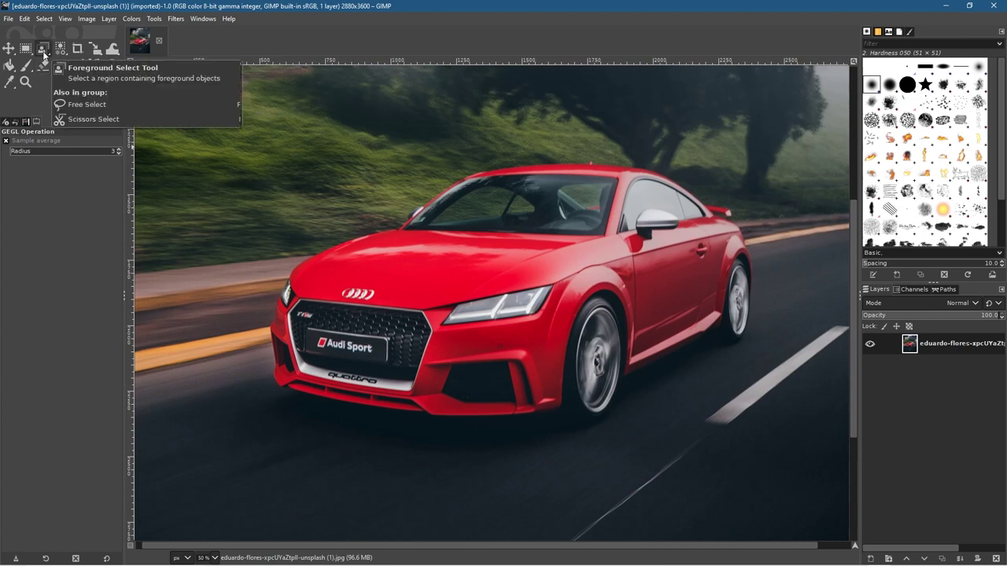
pyautogui.click(43, 54)
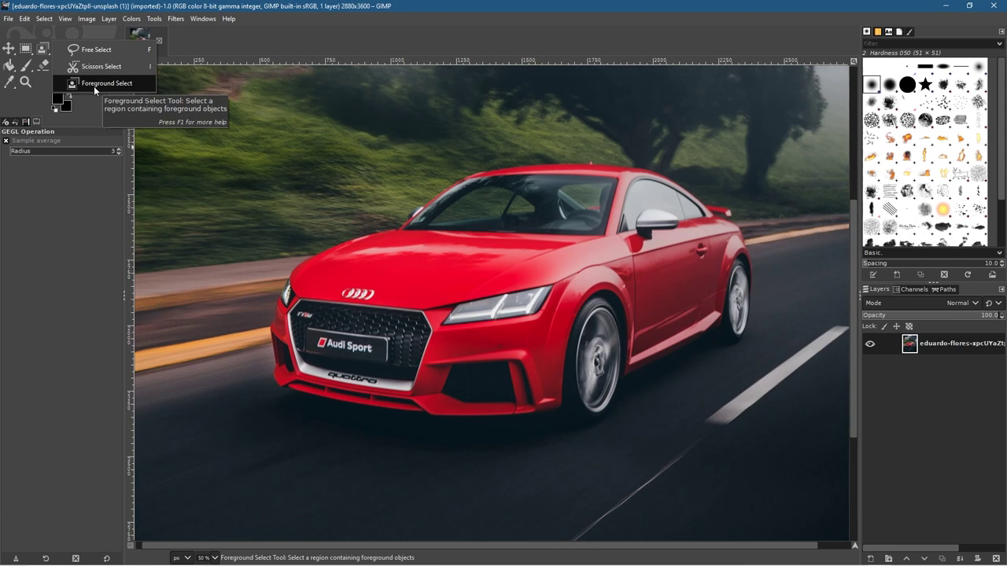
pyautogui.click(94, 84)
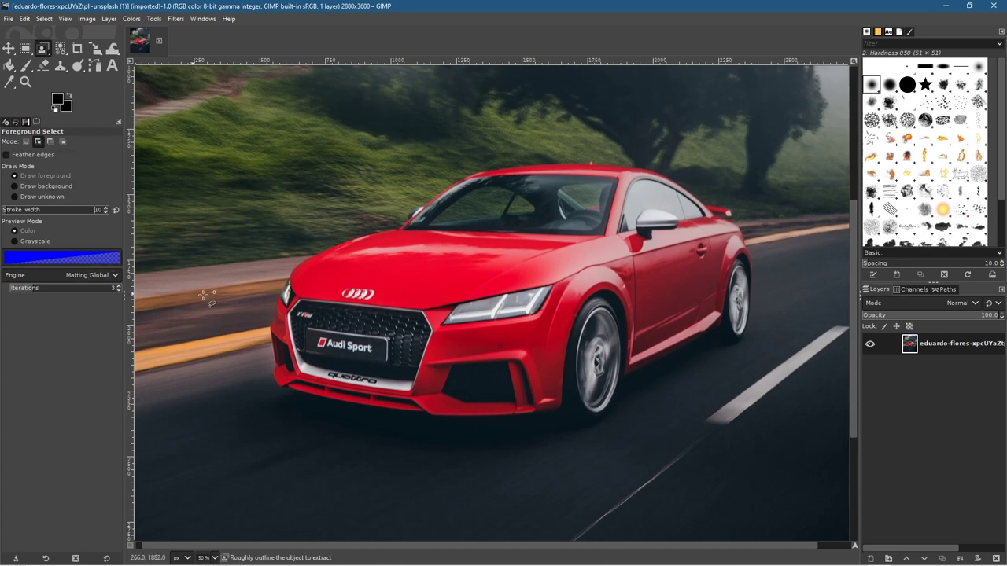
# Outline the car from the front bumper over the windscreen and roof to the rear spoiler
pyautogui.click(292, 260)
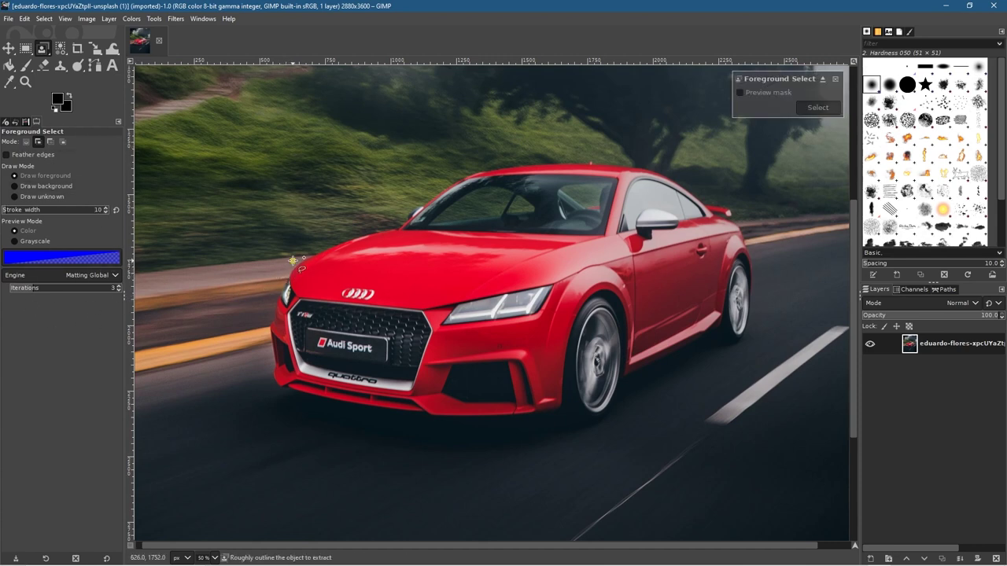
pyautogui.click(339, 234)
pyautogui.click(384, 223)
pyautogui.click(434, 191)
pyautogui.click(462, 169)
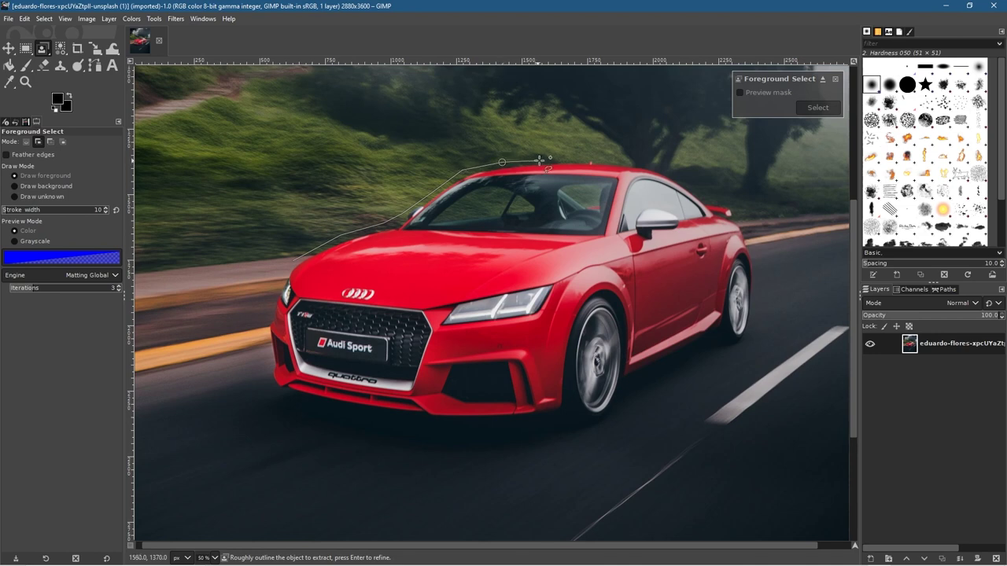
pyautogui.moveTo(622, 159)
pyautogui.mouseDown()
pyautogui.moveTo(669, 167)
pyautogui.moveTo(710, 197)
pyautogui.mouseUp()
pyautogui.click(737, 203)
pyautogui.click(746, 222)
pyautogui.moveTo(761, 244)
pyautogui.mouseDown()
pyautogui.moveTo(767, 313)
pyautogui.moveTo(744, 356)
pyautogui.mouseUp()
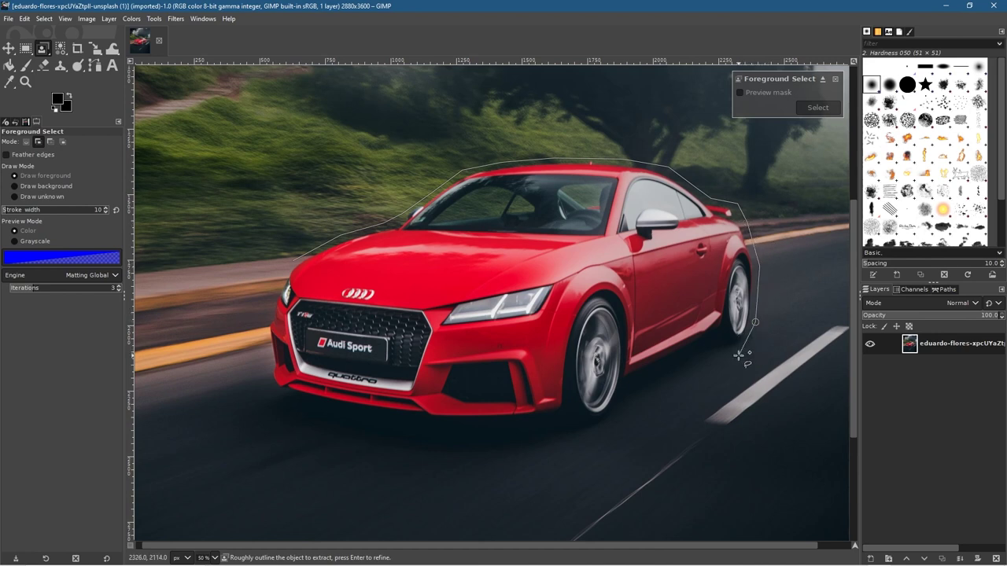
# Continue the outline around the rear wheel and underside, closing it at the starting point
pyautogui.click(692, 356)
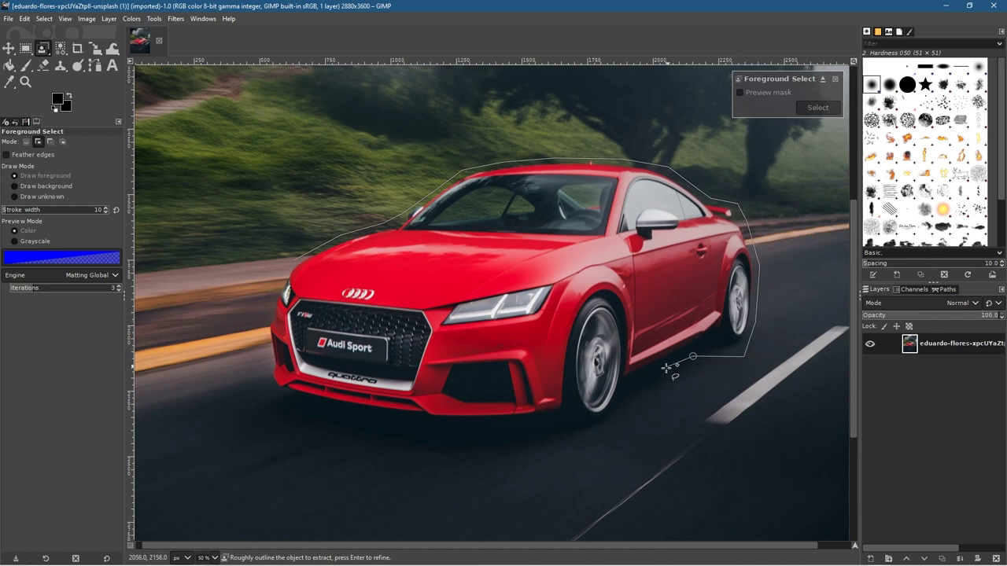
pyautogui.click(652, 373)
pyautogui.click(612, 421)
pyautogui.click(560, 435)
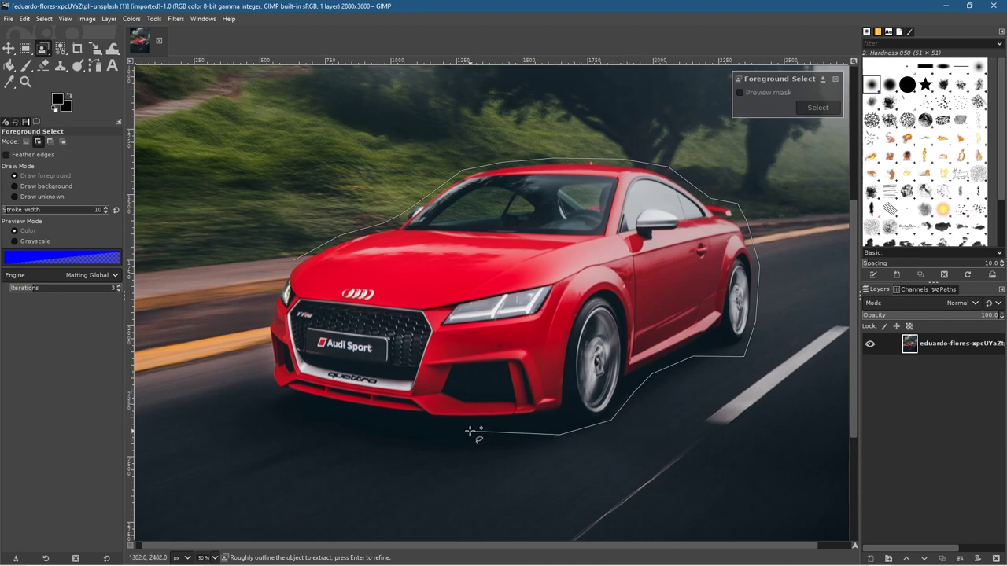
pyautogui.click(384, 422)
pyautogui.click(319, 411)
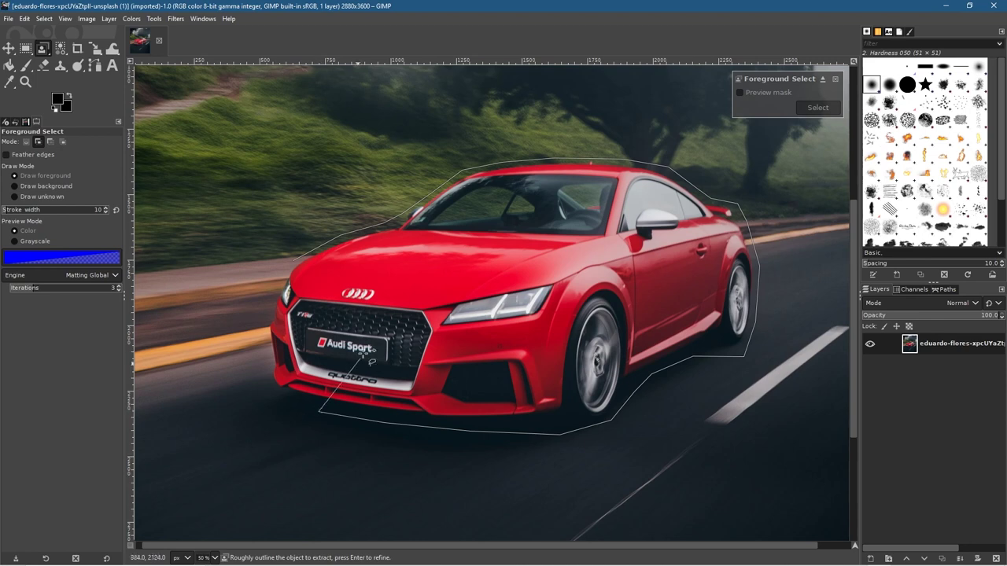
pyautogui.click(264, 395)
pyautogui.click(293, 261)
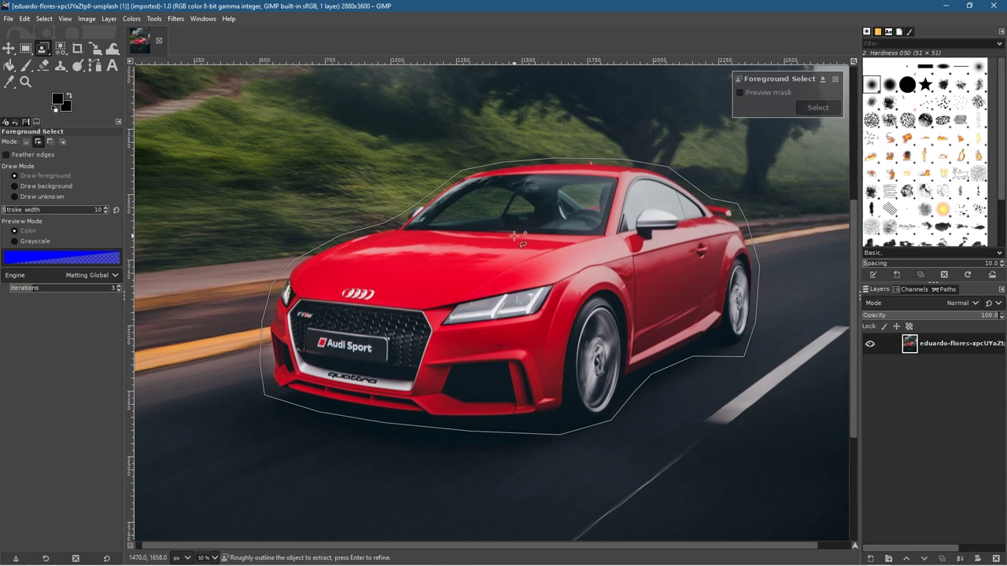
# Apply the outline as a background mask, then set yellow f8ff00 marking colour and stroke width 113
pyautogui.press('Return')
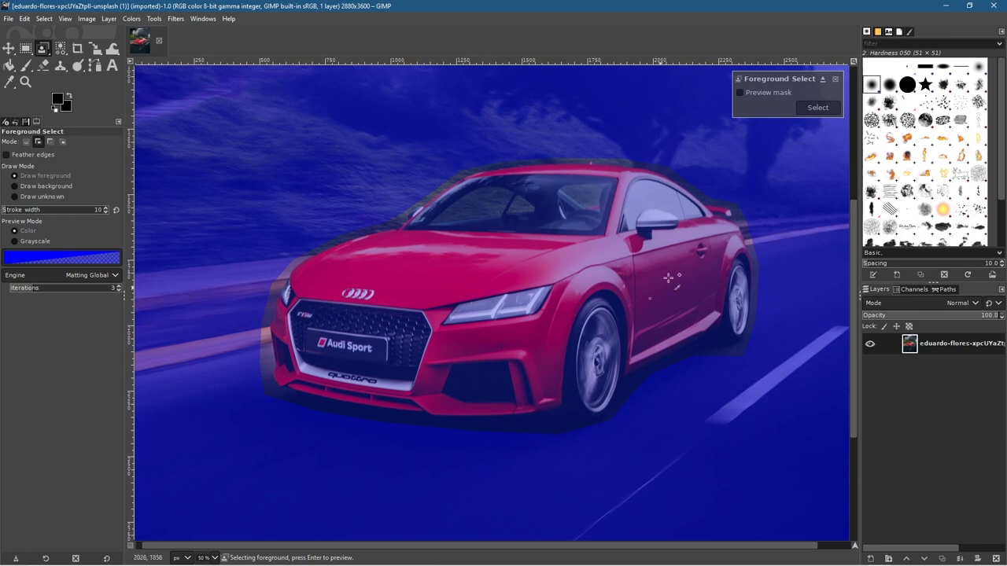
pyautogui.click(58, 101)
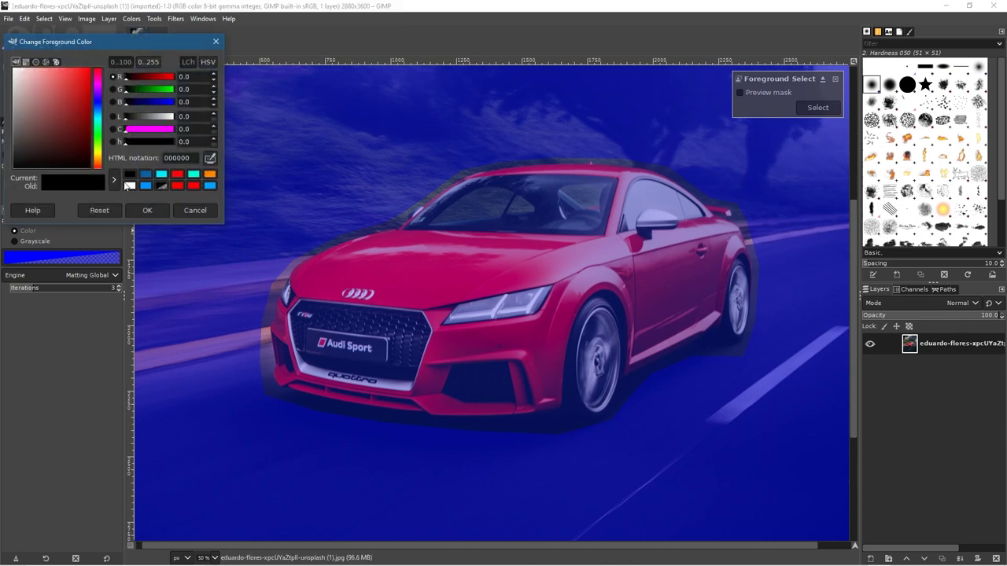
pyautogui.moveTo(99, 155); pyautogui.dragTo(98, 151)
pyautogui.click(76, 118)
pyautogui.click(94, 71)
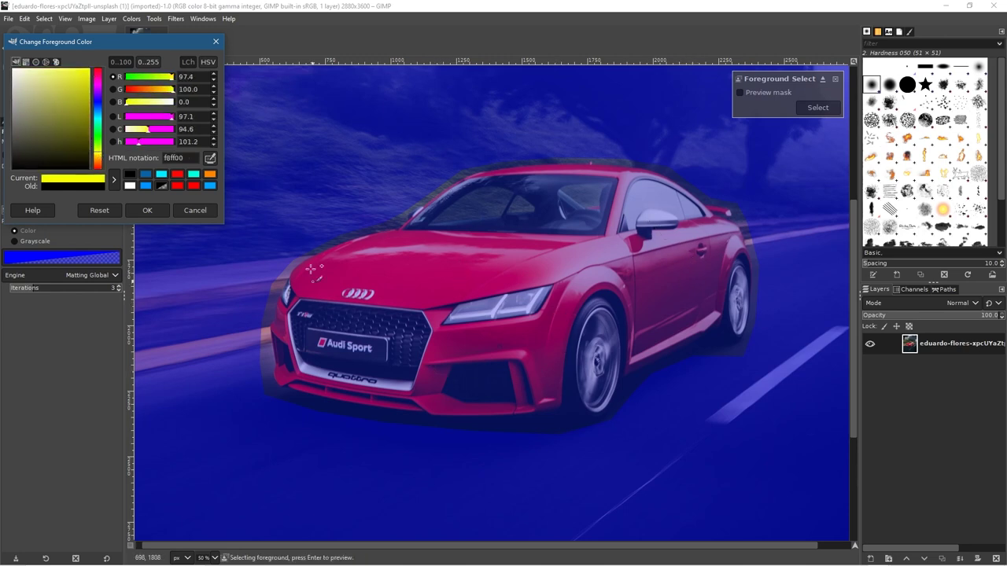
pyautogui.click(147, 211)
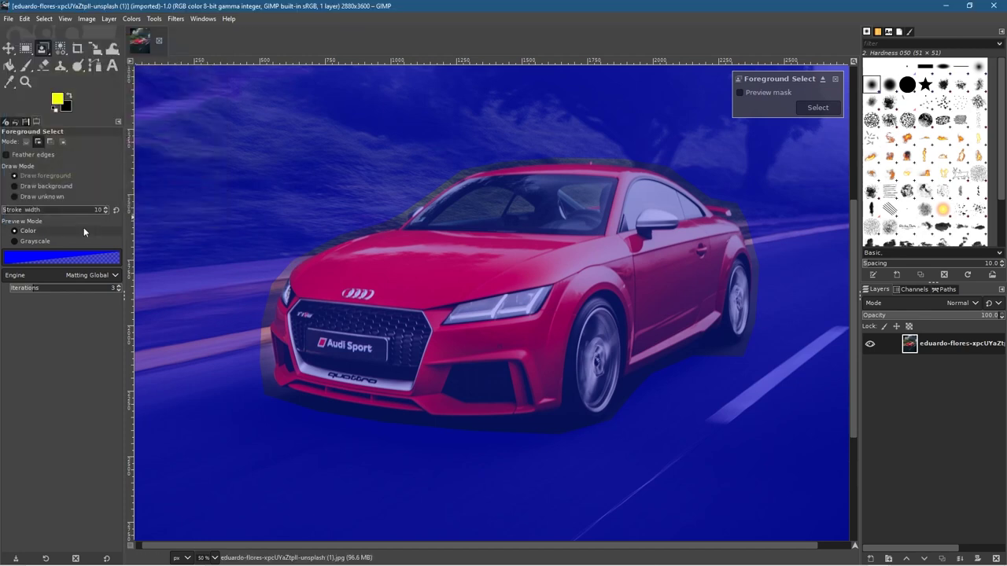
pyautogui.click(28, 211)
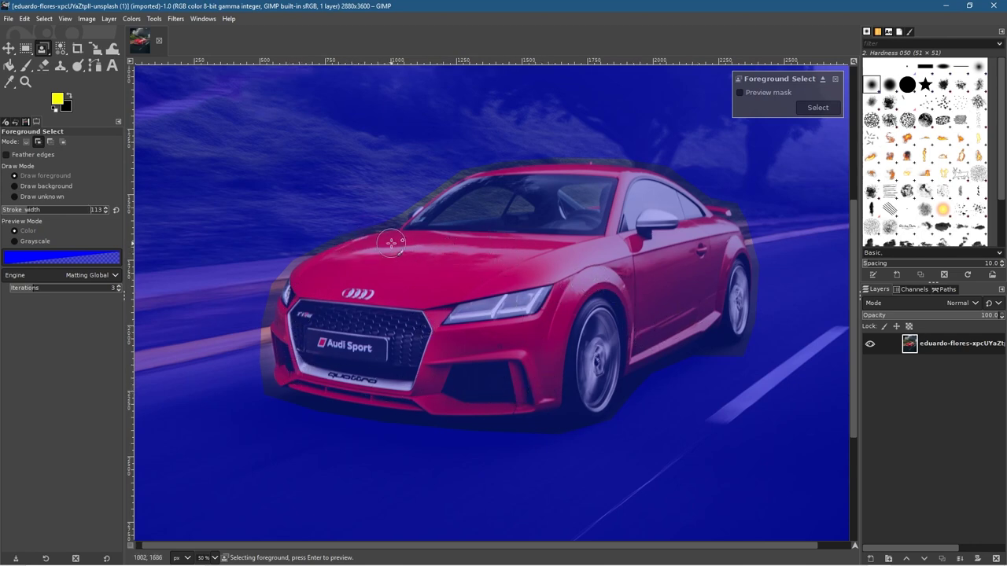
# Paint a foreground stroke across the car's hood
pyautogui.scroll(3, 338, 240)
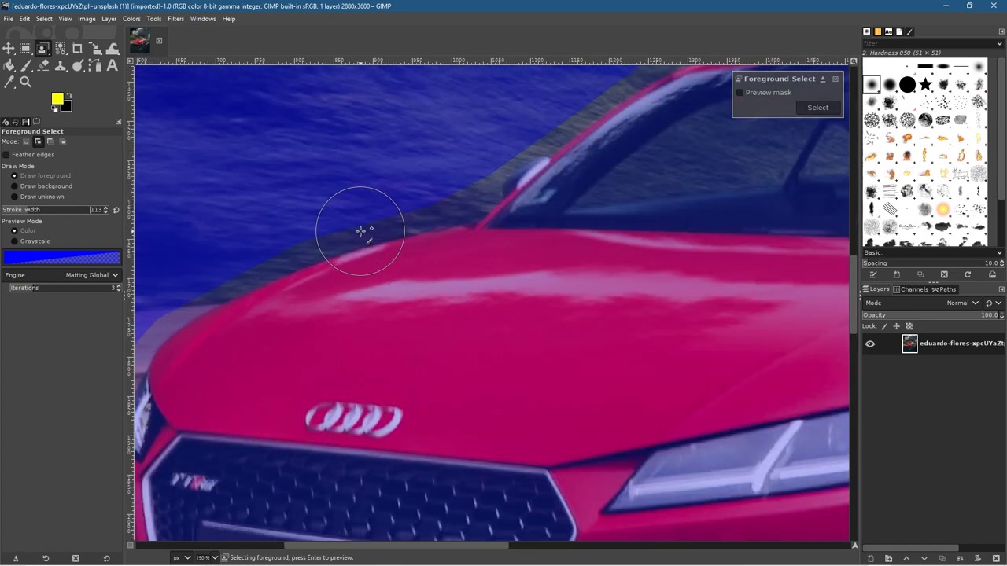
pyautogui.click(455, 279)
pyautogui.moveTo(453, 278)
pyautogui.mouseDown()
pyautogui.moveTo(375, 295)
pyautogui.moveTo(203, 378)
pyautogui.mouseUp()
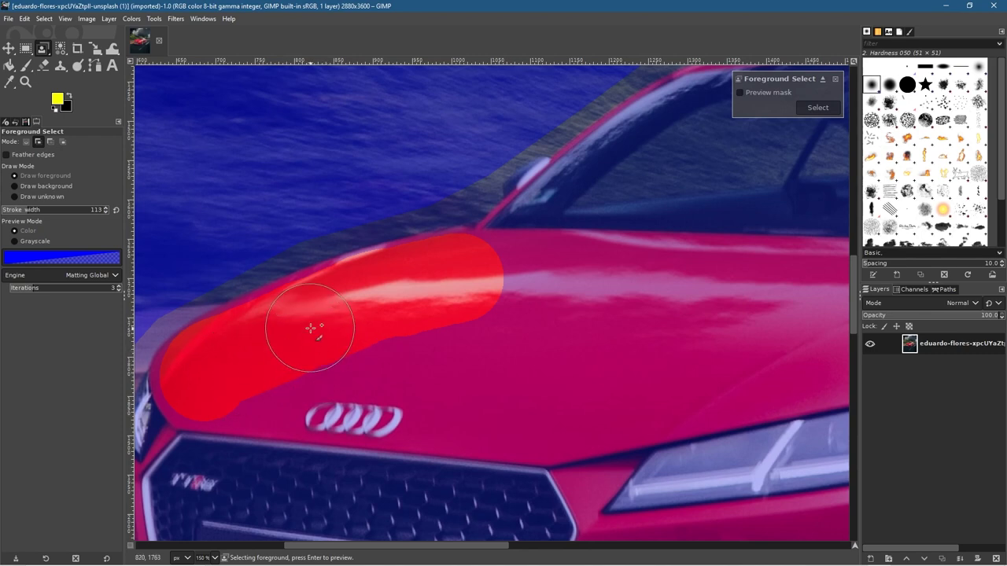
pyautogui.hotkey('ctrl', 'z')
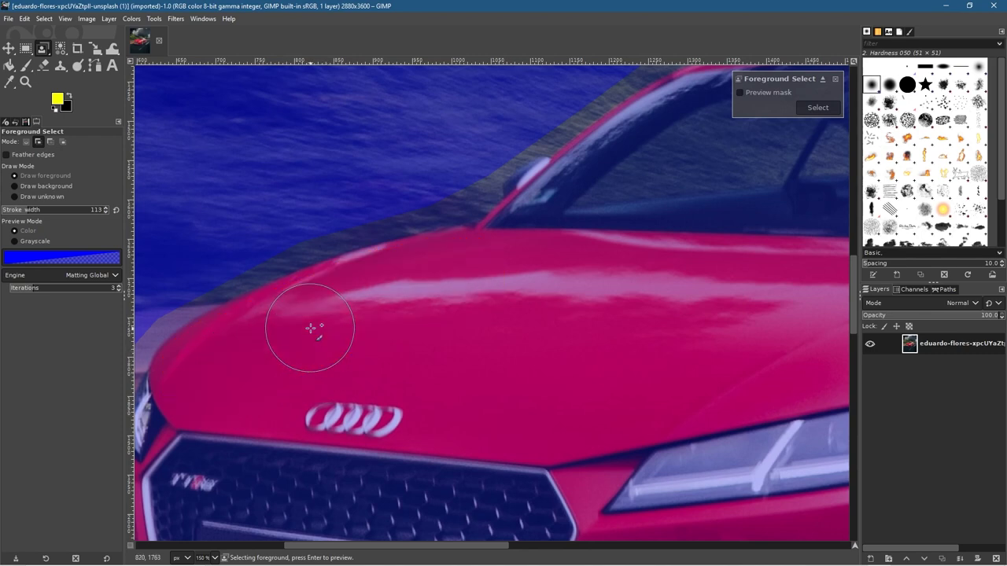
pyautogui.hotkey('ctrl', 'y')
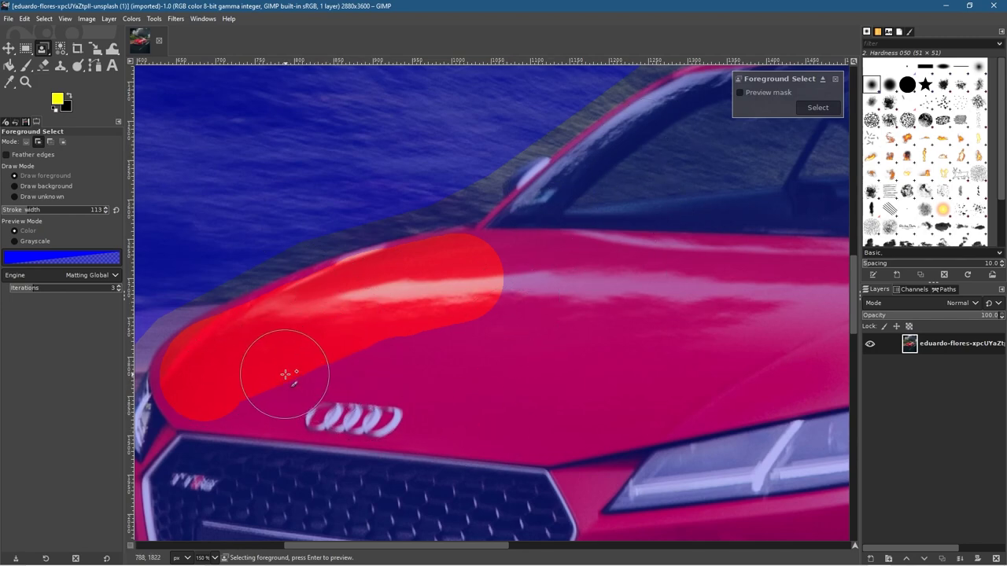
pyautogui.moveTo(276, 367)
pyautogui.mouseDown()
pyautogui.moveTo(356, 275)
pyautogui.moveTo(449, 197)
pyautogui.mouseUp()
# Paint foreground strokes over the grille, bumper and dark air intake
pyautogui.moveTo(371, 223)
pyautogui.mouseDown()
pyautogui.moveTo(321, 343)
pyautogui.moveTo(328, 464)
pyautogui.mouseUp()
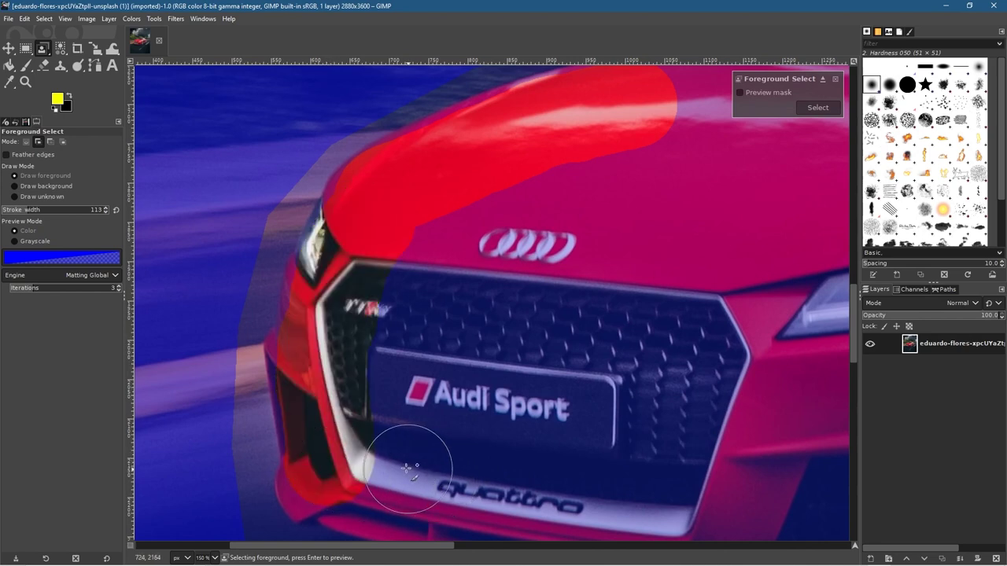
pyautogui.moveTo(386, 454)
pyautogui.mouseDown()
pyautogui.moveTo(414, 423)
pyautogui.moveTo(446, 267)
pyautogui.mouseUp()
pyautogui.moveTo(423, 307)
pyautogui.mouseDown()
pyautogui.moveTo(461, 339)
pyautogui.moveTo(495, 408)
pyautogui.mouseUp()
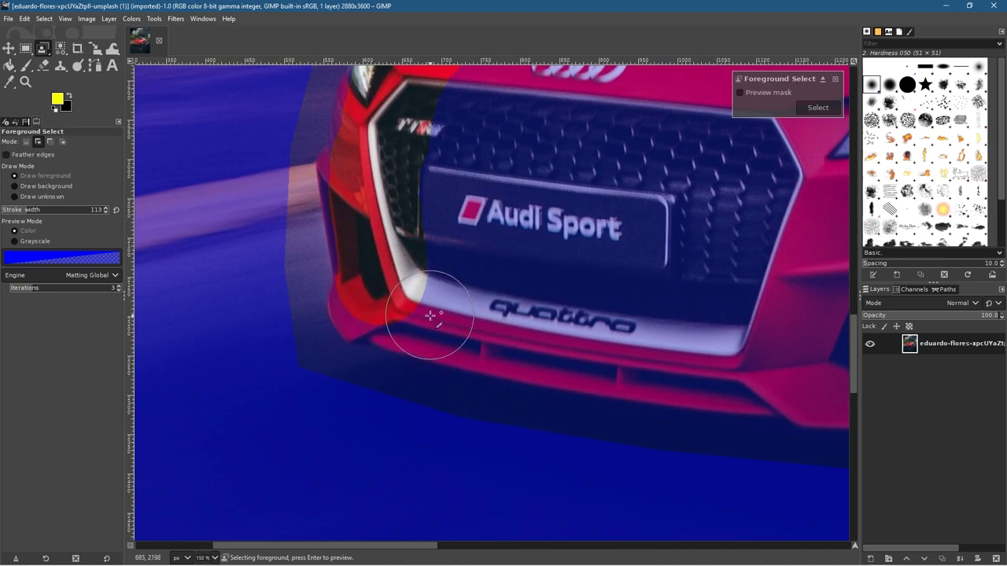
pyautogui.moveTo(421, 307); pyautogui.dragTo(426, 306)
pyautogui.moveTo(457, 310); pyautogui.dragTo(542, 336)
pyautogui.moveTo(642, 350)
pyautogui.mouseDown()
pyautogui.moveTo(756, 362)
pyautogui.moveTo(484, 248)
pyautogui.mouseUp()
pyautogui.moveTo(601, 288); pyautogui.dragTo(716, 299)
pyautogui.moveTo(710, 264)
pyautogui.mouseDown()
pyautogui.moveTo(647, 209)
pyautogui.moveTo(408, 254)
pyautogui.mouseUp()
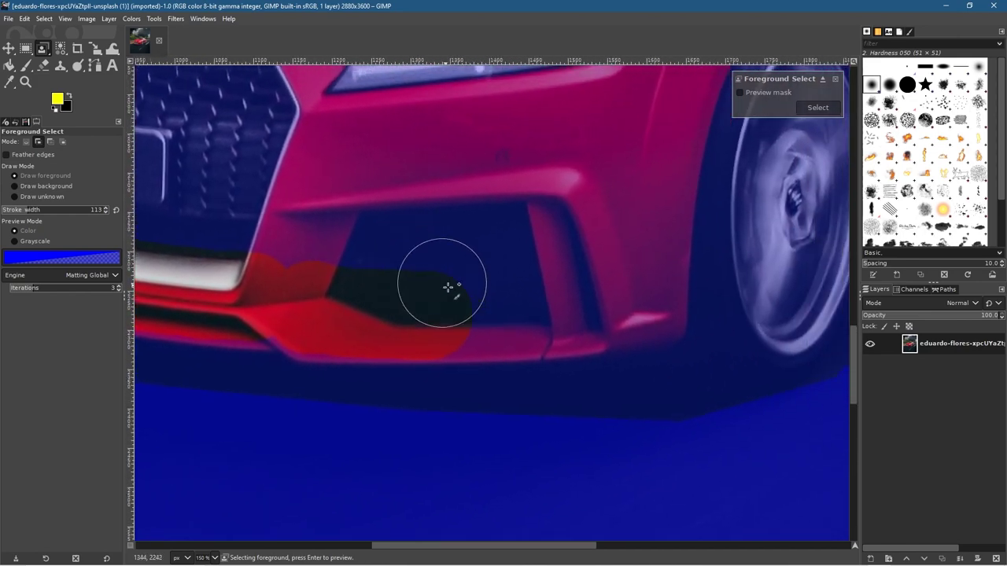
pyautogui.moveTo(459, 315)
pyautogui.mouseDown()
pyautogui.moveTo(560, 311)
pyautogui.moveTo(642, 293)
pyautogui.moveTo(644, 142)
pyautogui.moveTo(535, 198)
pyautogui.moveTo(435, 320)
pyautogui.moveTo(467, 227)
pyautogui.moveTo(490, 195)
pyautogui.moveTo(525, 165)
pyautogui.moveTo(606, 135)
pyautogui.moveTo(646, 137)
pyautogui.moveTo(701, 191)
pyautogui.moveTo(714, 217)
pyautogui.moveTo(720, 321)
pyautogui.moveTo(735, 317)
pyautogui.mouseUp()
# Mark the lower door panel, the door handle and mirror area, and the window up to the roof pillar
pyautogui.hscroll(6, 587, 320)
pyautogui.scroll(3, 587, 319)
pyautogui.moveTo(500, 432)
pyautogui.mouseDown()
pyautogui.moveTo(550, 417)
pyautogui.moveTo(665, 348)
pyautogui.moveTo(719, 160)
pyautogui.mouseUp()
pyautogui.hscroll(6, 582, 189)
pyautogui.scroll(2, 581, 189)
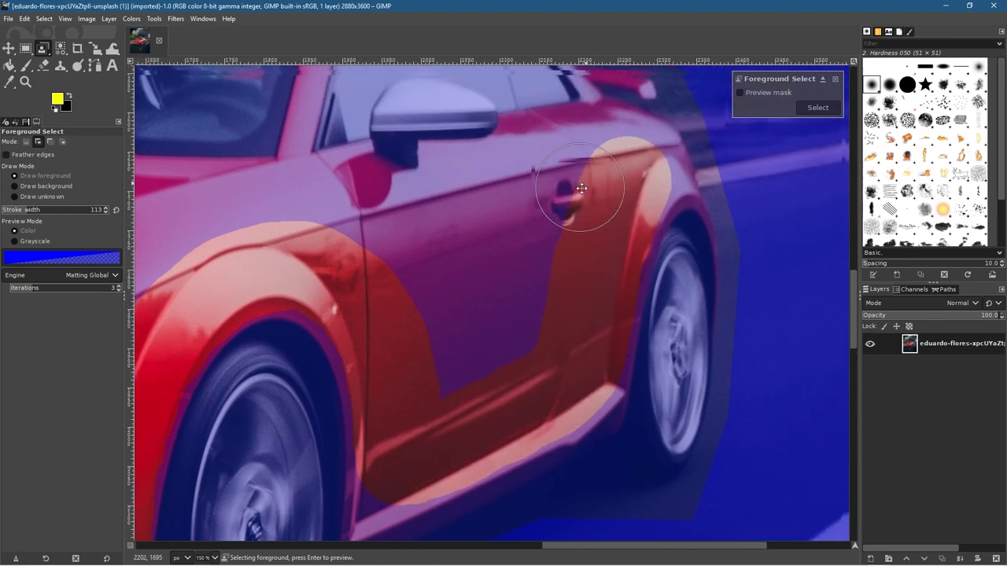
pyautogui.scroll(3, 547, 299)
pyautogui.hscroll(2, 546, 299)
pyautogui.moveTo(572, 289)
pyautogui.mouseDown()
pyautogui.moveTo(514, 264)
pyautogui.moveTo(477, 230)
pyautogui.mouseUp()
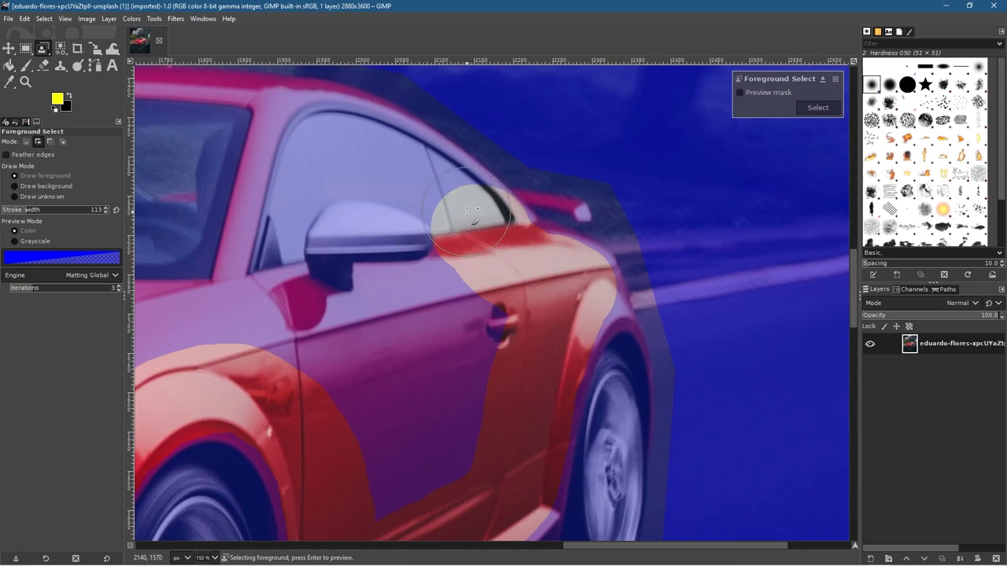
pyautogui.moveTo(447, 212)
pyautogui.mouseDown()
pyautogui.moveTo(396, 167)
pyautogui.moveTo(299, 128)
pyautogui.mouseUp()
# Mark the side window, its upper edge and the windshield as foreground
pyautogui.hscroll(-10, 236, 141)
pyautogui.scroll(3, 517, 236)
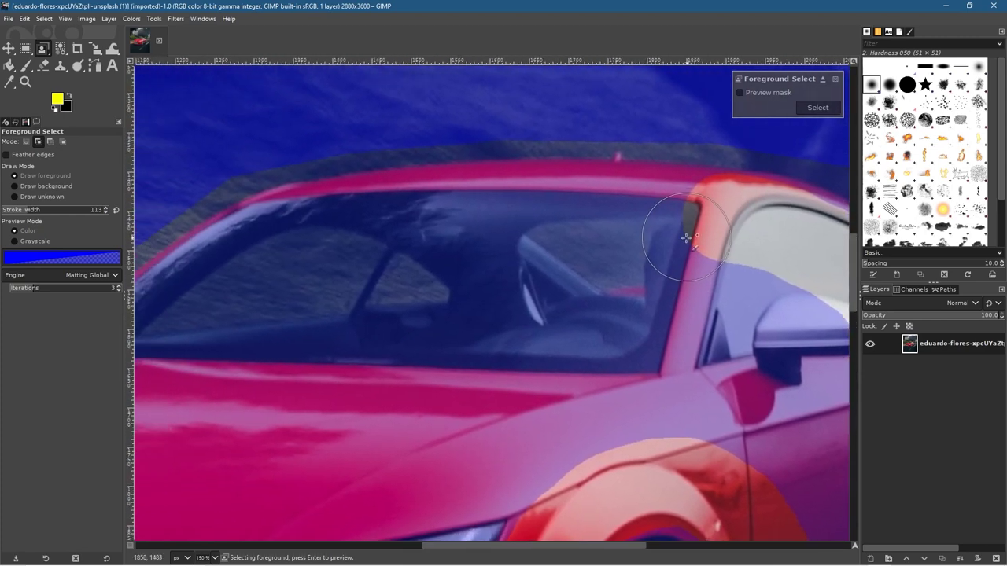
pyautogui.moveTo(697, 221); pyautogui.dragTo(543, 206)
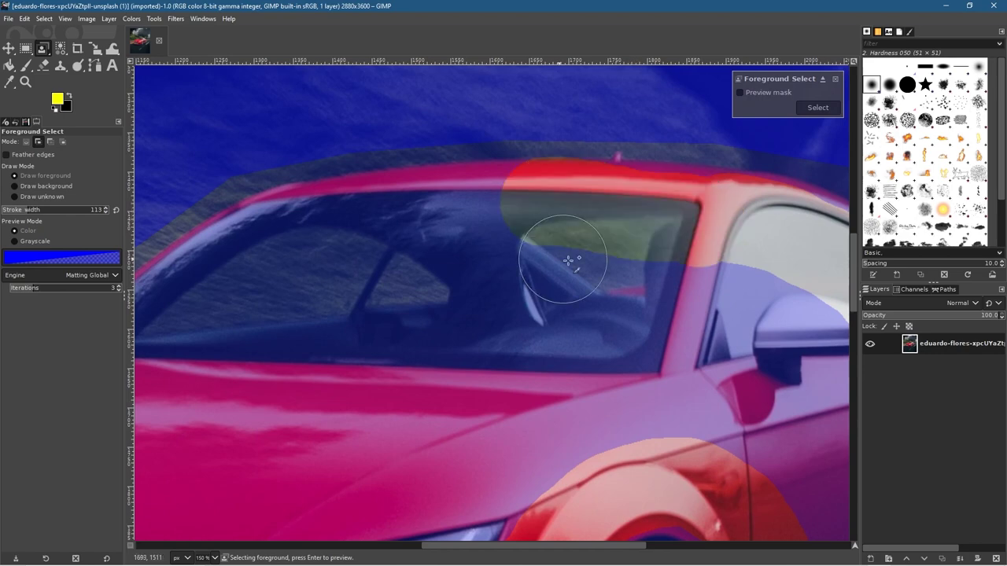
pyautogui.scroll(1, 565, 175)
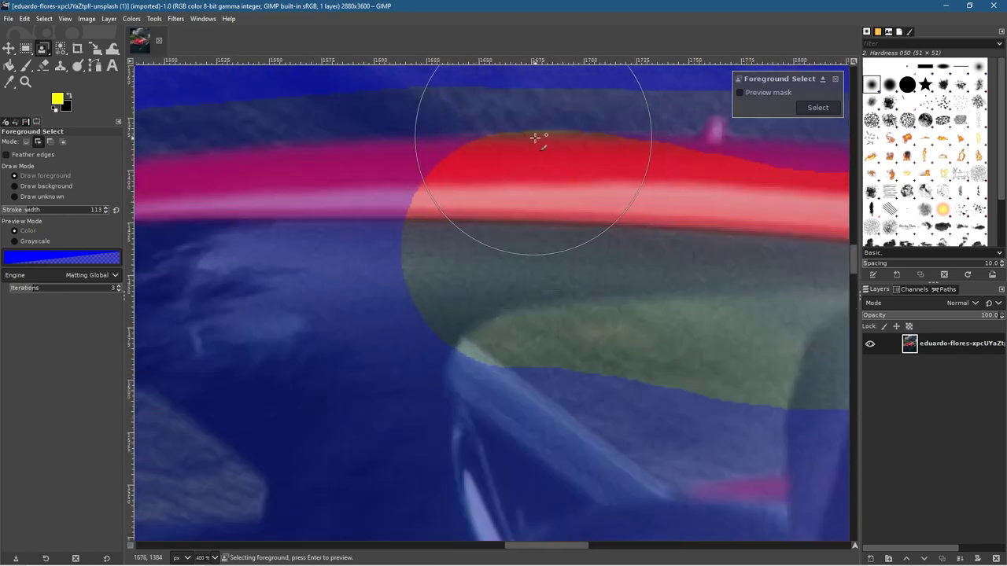
pyautogui.scroll(-2, 539, 168)
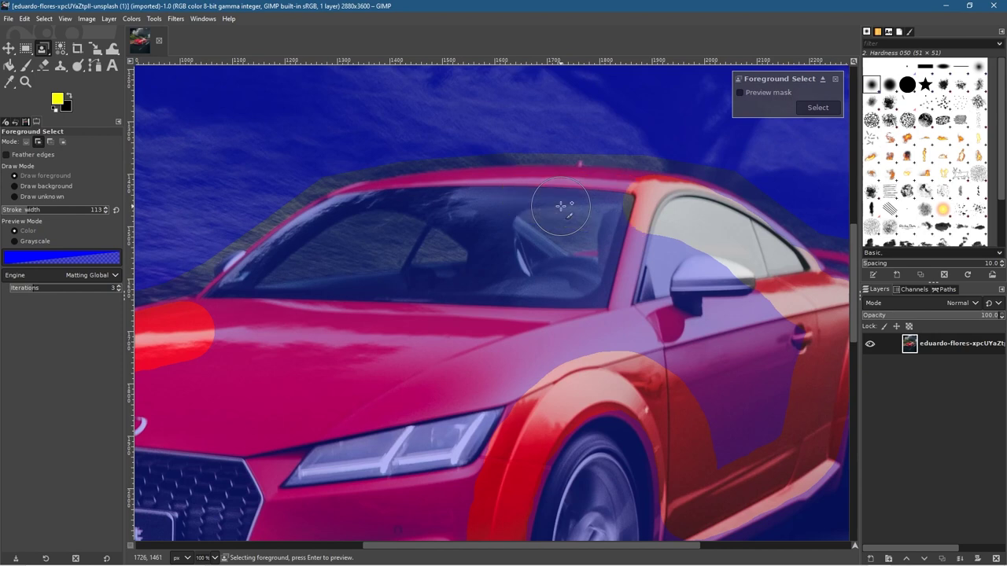
pyautogui.moveTo(631, 202)
pyautogui.mouseDown()
pyautogui.moveTo(500, 198)
pyautogui.moveTo(358, 223)
pyautogui.moveTo(215, 346)
pyautogui.mouseUp()
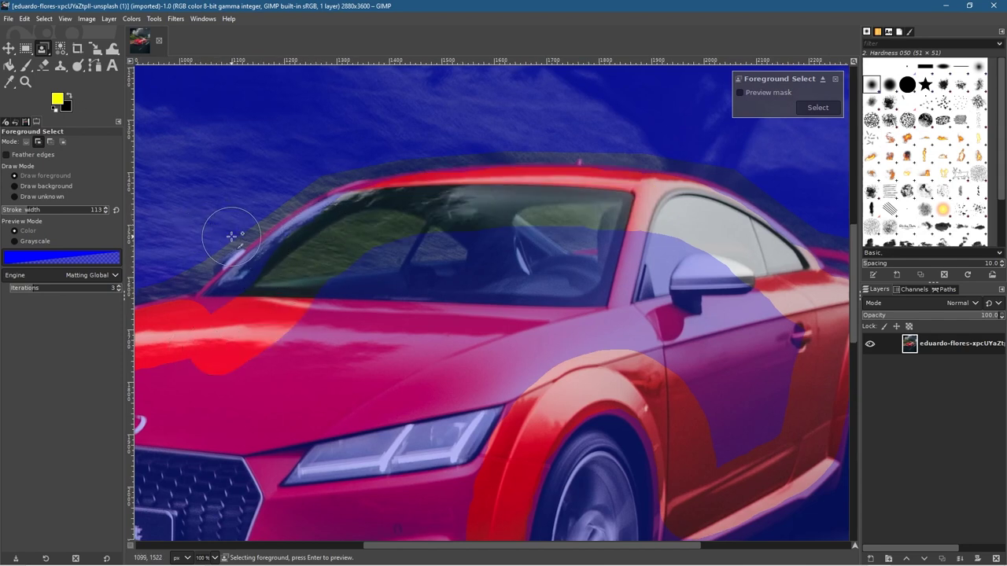
pyautogui.moveTo(346, 224); pyautogui.dragTo(477, 225)
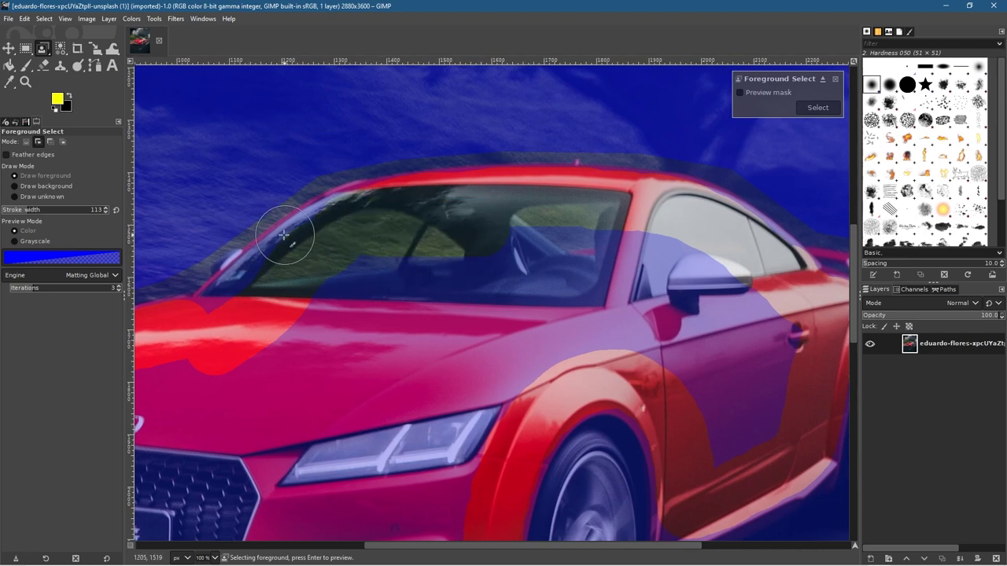
# Paint foreground strokes over the windshield's upper frame
pyautogui.scroll(3, 283, 235)
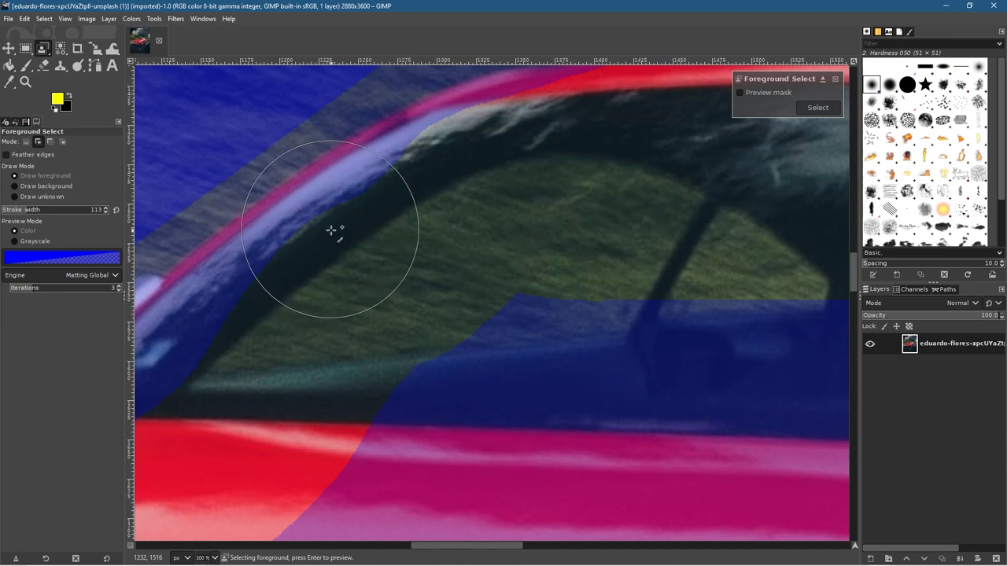
pyautogui.hscroll(-5, 331, 229)
pyautogui.scroll(2, 522, 247)
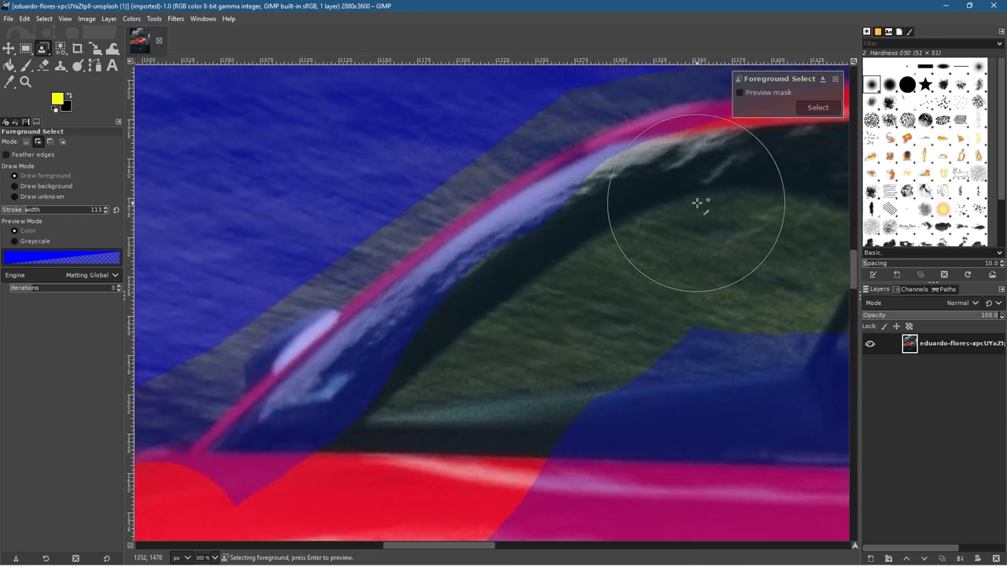
pyautogui.hscroll(5, 609, 218)
pyautogui.scroll(-3, 465, 313)
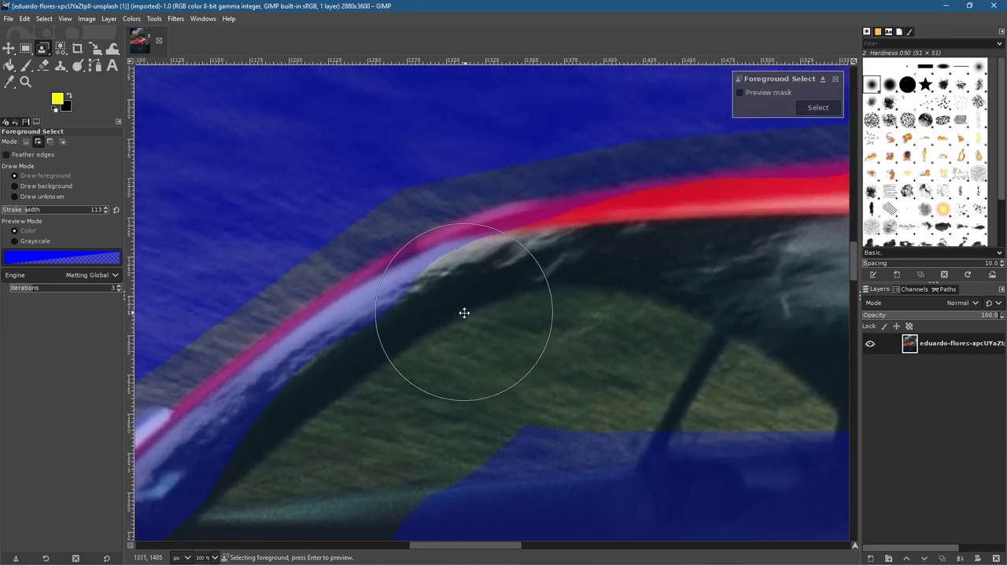
pyautogui.hscroll(-2, 464, 313)
pyautogui.scroll(-1, 465, 313)
pyautogui.moveTo(630, 260)
pyautogui.mouseDown()
pyautogui.moveTo(562, 271)
pyautogui.moveTo(475, 307)
pyautogui.moveTo(294, 445)
pyautogui.mouseUp()
pyautogui.hscroll(-3, 294, 446)
pyautogui.scroll(-2, 559, 275)
pyautogui.moveTo(553, 283)
pyautogui.mouseDown()
pyautogui.moveTo(456, 365)
pyautogui.moveTo(411, 424)
pyautogui.mouseUp()
pyautogui.hscroll(3, 533, 382)
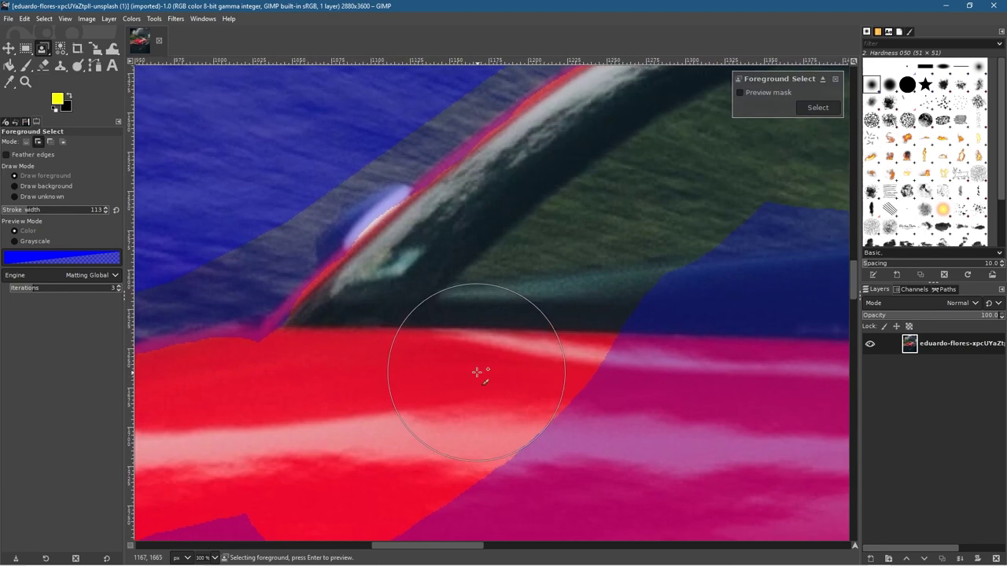
pyautogui.scroll(-2, 480, 370)
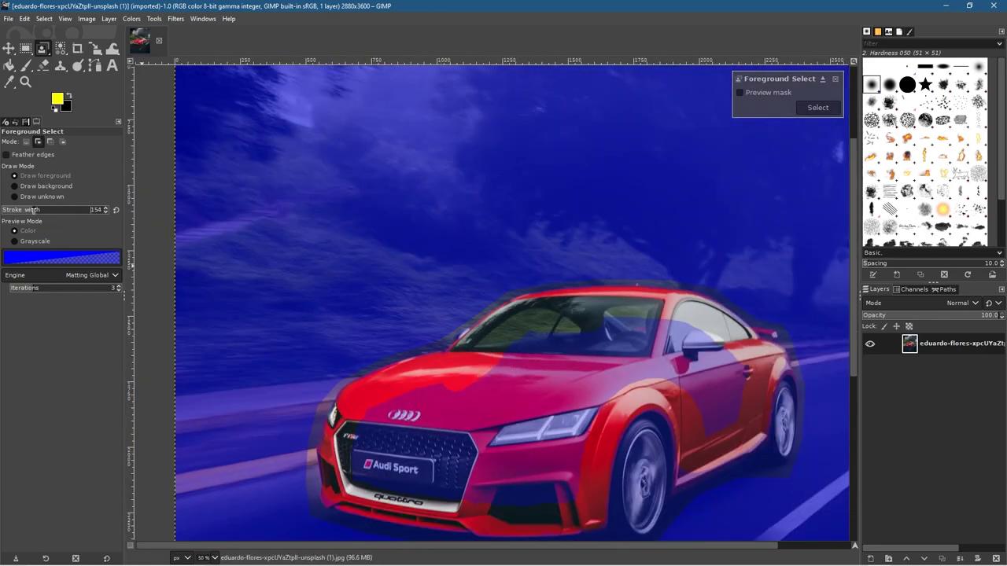
# Paint one continuous foreground stroke over the grille, hood, windshield, side window and rear fender
pyautogui.moveTo(422, 447)
pyautogui.mouseDown()
pyautogui.moveTo(480, 440)
pyautogui.moveTo(439, 452)
pyautogui.moveTo(553, 484)
pyautogui.moveTo(432, 480)
pyautogui.moveTo(369, 463)
pyautogui.moveTo(369, 441)
pyautogui.moveTo(410, 407)
pyautogui.moveTo(505, 413)
pyautogui.moveTo(532, 435)
pyautogui.moveTo(571, 428)
pyautogui.moveTo(574, 407)
pyautogui.moveTo(567, 465)
pyautogui.mouseUp()
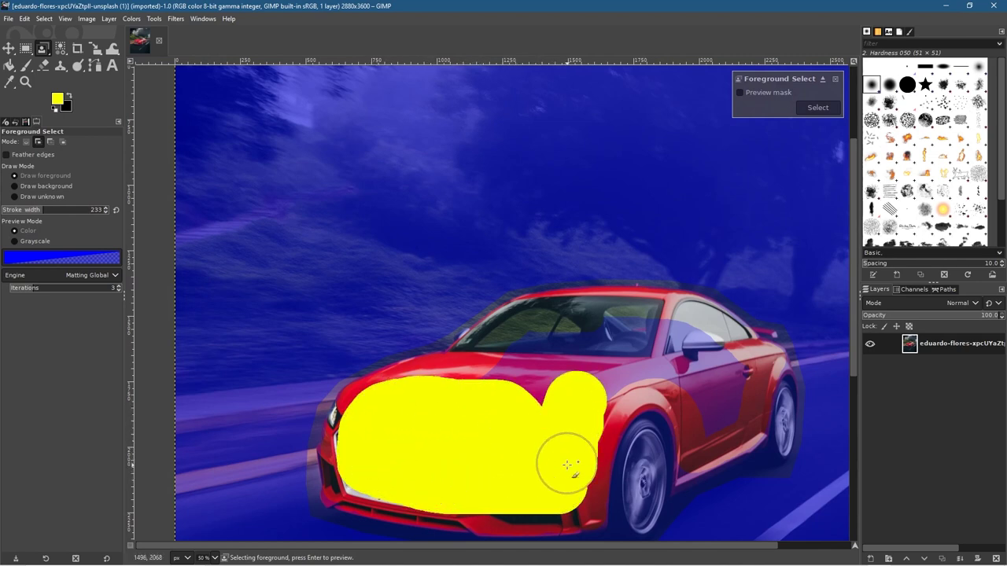
pyautogui.moveTo(484, 393)
pyautogui.mouseDown()
pyautogui.moveTo(544, 380)
pyautogui.moveTo(528, 360)
pyautogui.moveTo(539, 352)
pyautogui.moveTo(602, 336)
pyautogui.mouseUp()
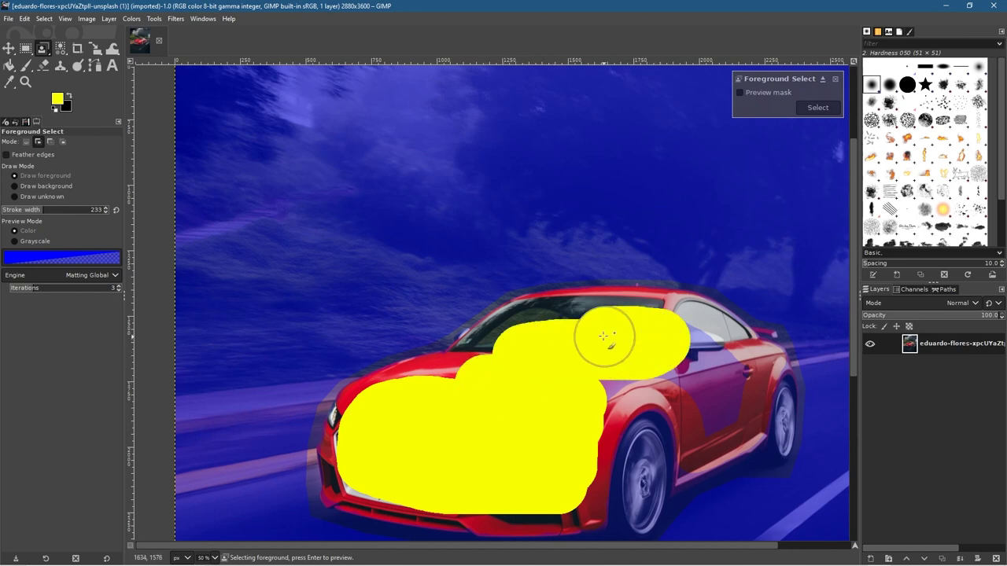
pyautogui.moveTo(665, 352)
pyautogui.mouseDown()
pyautogui.moveTo(712, 366)
pyautogui.moveTo(740, 396)
pyautogui.moveTo(702, 397)
pyautogui.moveTo(653, 372)
pyautogui.mouseUp()
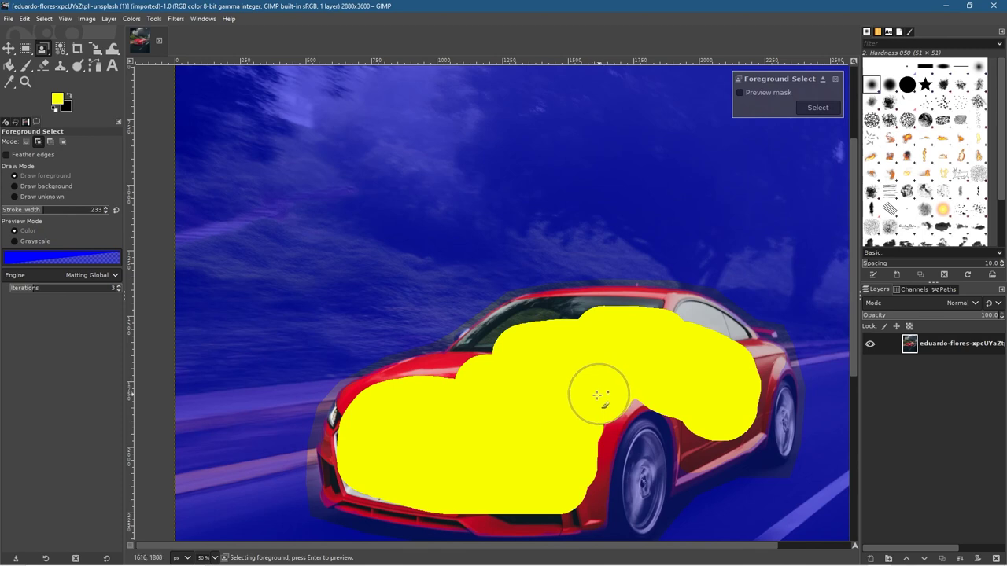
pyautogui.moveTo(593, 395); pyautogui.dragTo(616, 359)
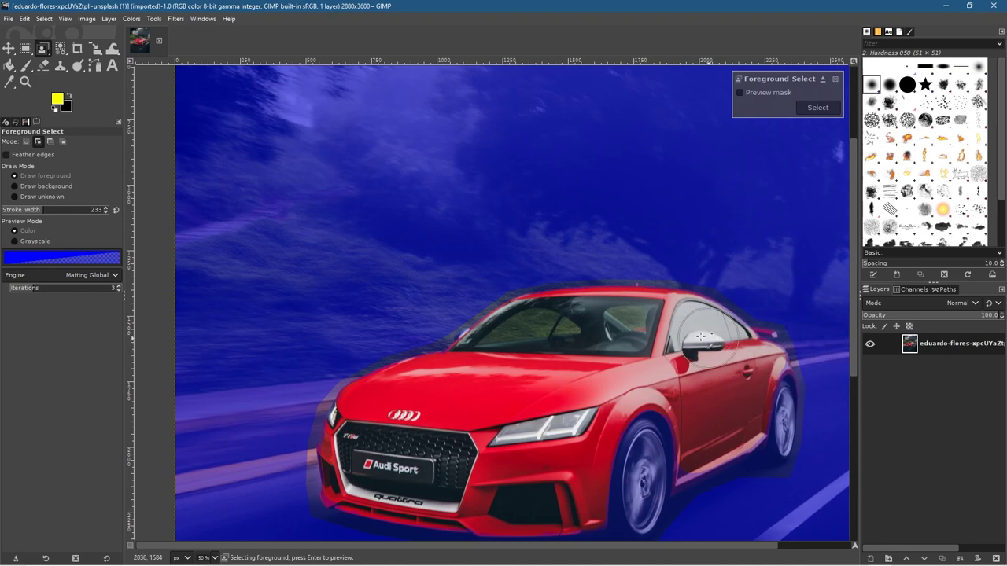
pyautogui.scroll(7, 781, 338)
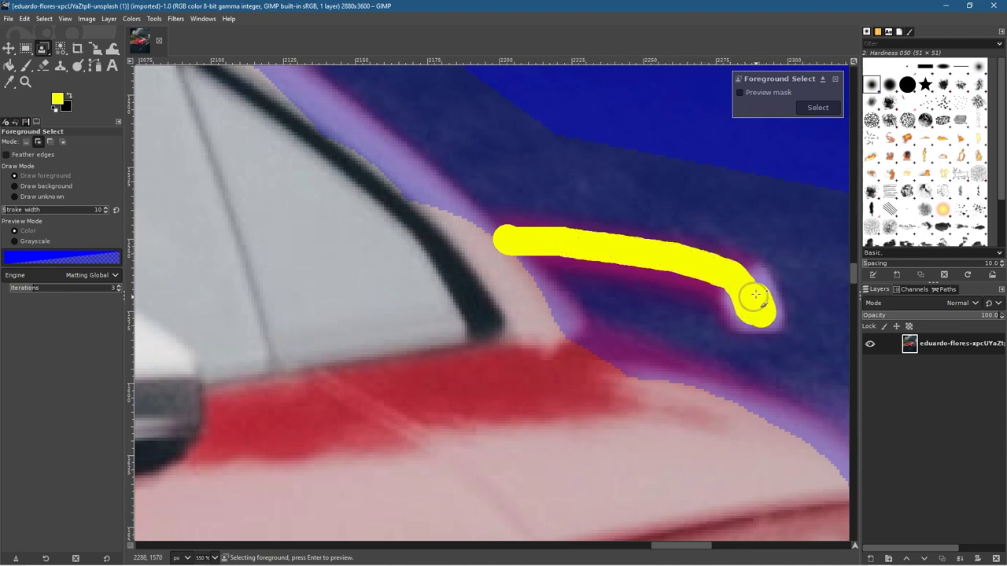
# Mark the strip beside the window trim and the trim's top edge as foreground
pyautogui.moveTo(731, 273); pyautogui.dragTo(753, 303)
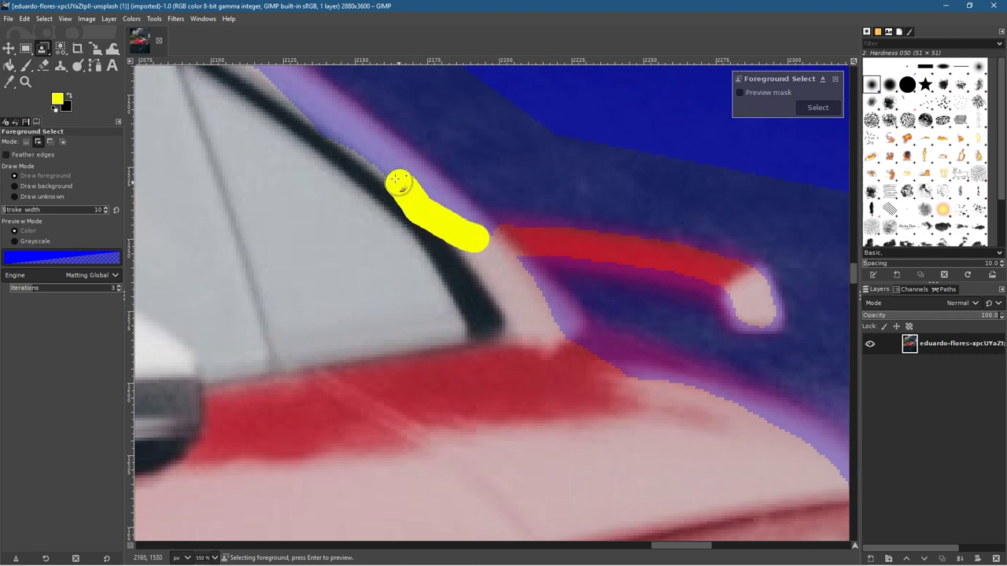
pyautogui.moveTo(401, 186); pyautogui.dragTo(346, 138)
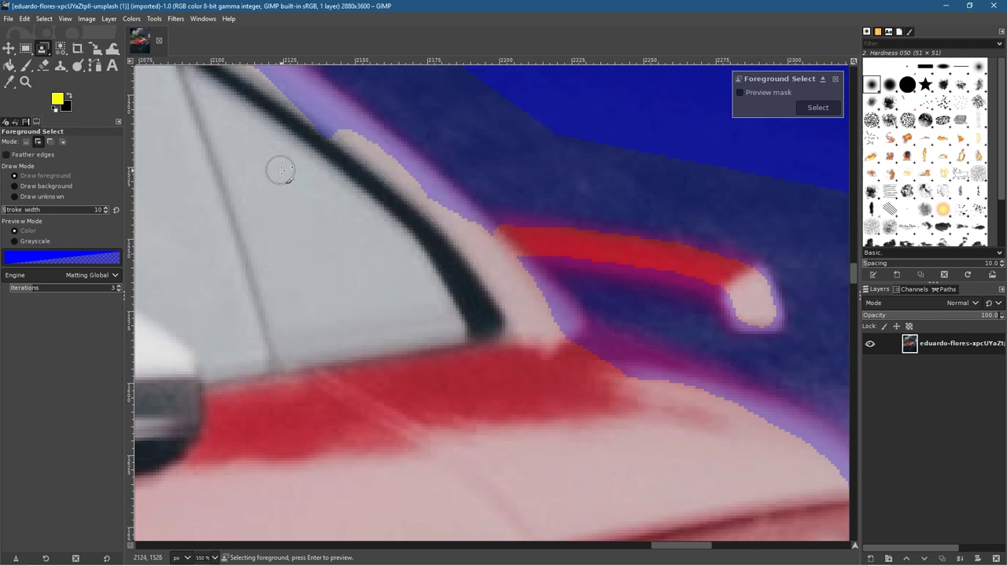
pyautogui.moveTo(297, 185); pyautogui.dragTo(470, 299)
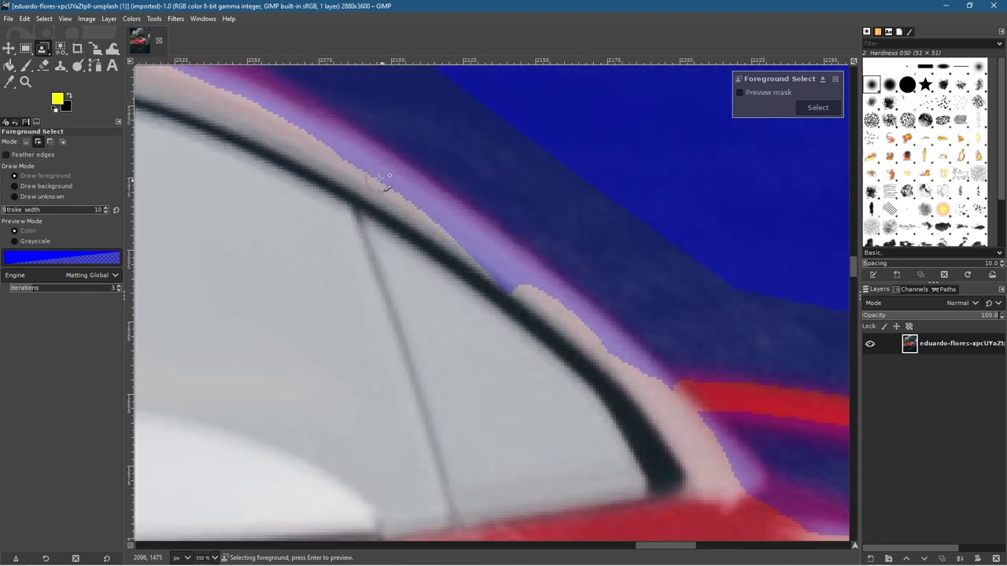
pyautogui.moveTo(460, 230); pyautogui.dragTo(523, 282)
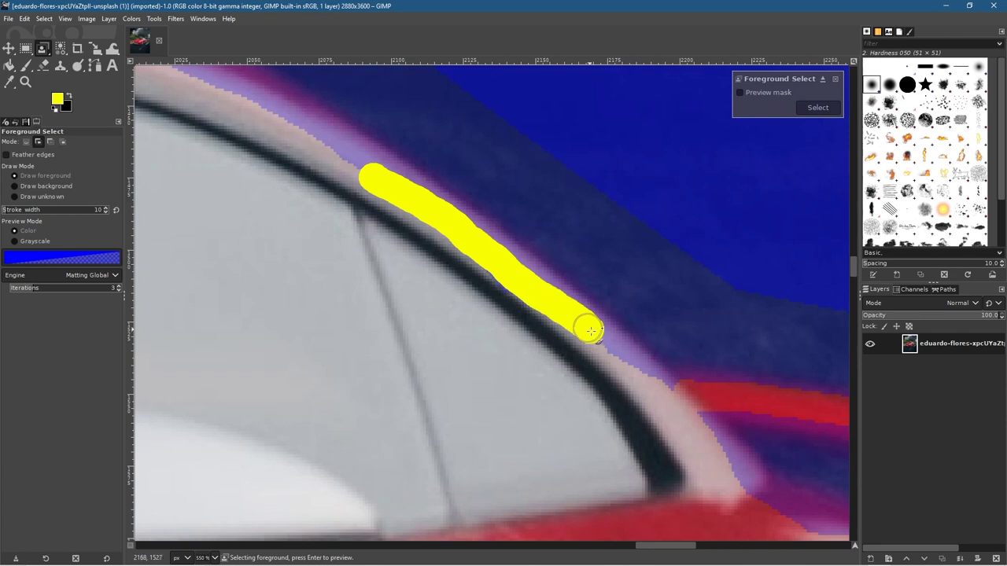
pyautogui.moveTo(629, 363); pyautogui.dragTo(632, 366)
pyautogui.moveTo(528, 334)
pyautogui.mouseDown()
pyautogui.moveTo(506, 297)
pyautogui.moveTo(445, 256)
pyautogui.mouseUp()
pyautogui.moveTo(321, 216)
pyautogui.mouseDown()
pyautogui.moveTo(568, 378)
pyautogui.moveTo(624, 393)
pyautogui.moveTo(677, 362)
pyautogui.mouseUp()
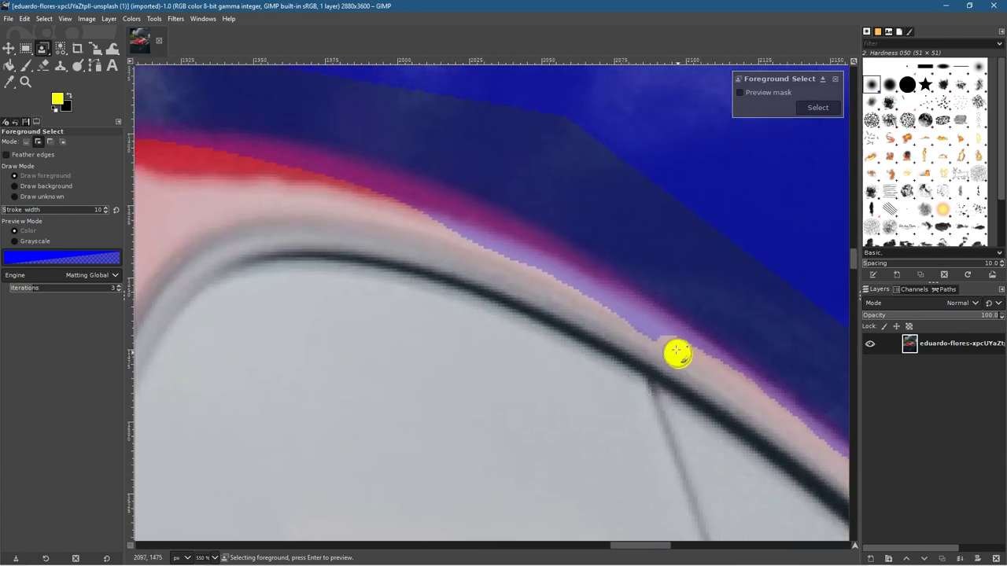
pyautogui.moveTo(489, 237)
pyautogui.mouseDown()
pyautogui.moveTo(363, 187)
pyautogui.moveTo(190, 161)
pyautogui.mouseUp()
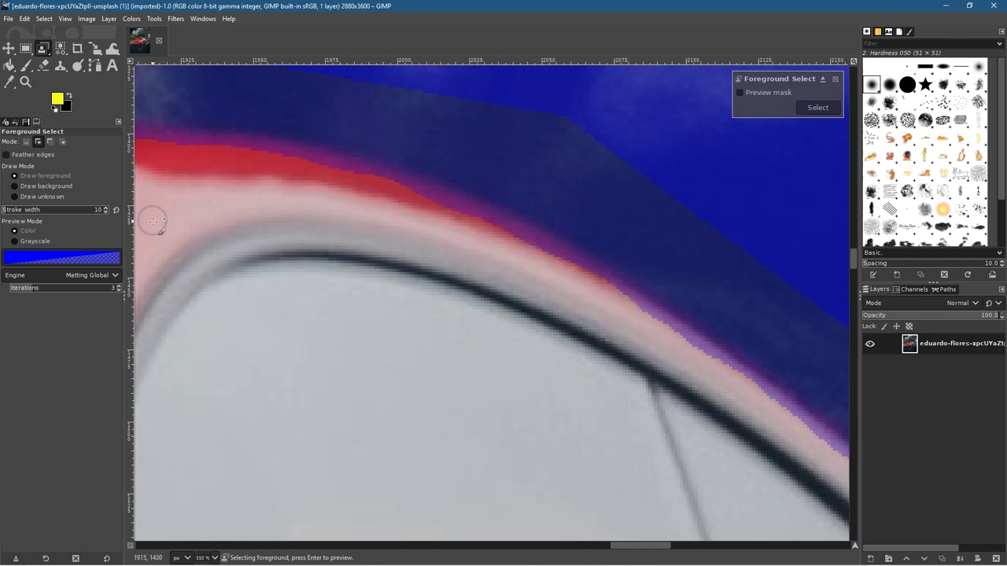
pyautogui.moveTo(152, 218); pyautogui.dragTo(463, 312)
# Extend the foreground marking along the trim edge both left and right
pyautogui.moveTo(549, 255); pyautogui.dragTo(405, 247)
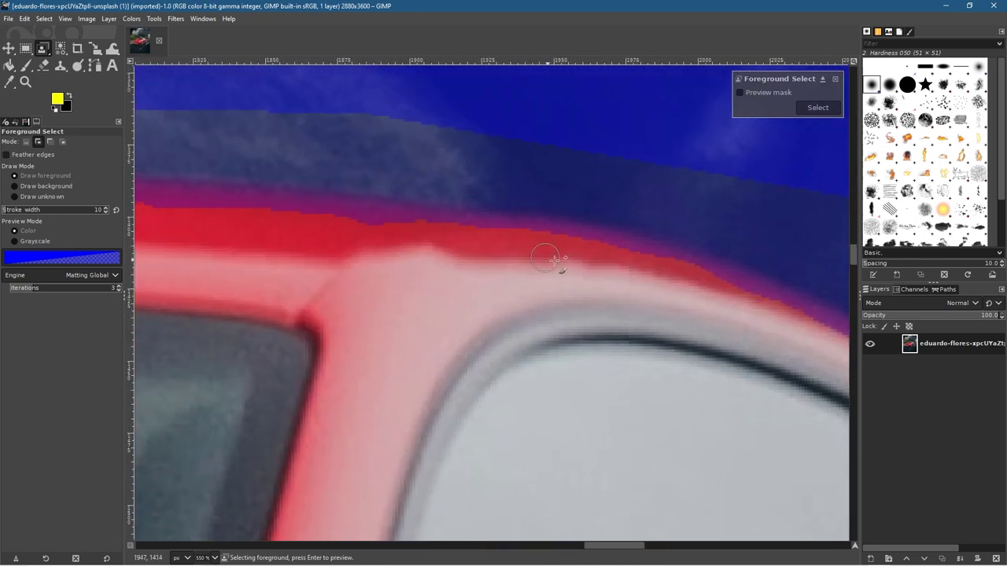
pyautogui.moveTo(630, 269); pyautogui.dragTo(347, 249)
pyautogui.moveTo(483, 240); pyautogui.dragTo(171, 206)
pyautogui.moveTo(358, 226); pyautogui.dragTo(508, 235)
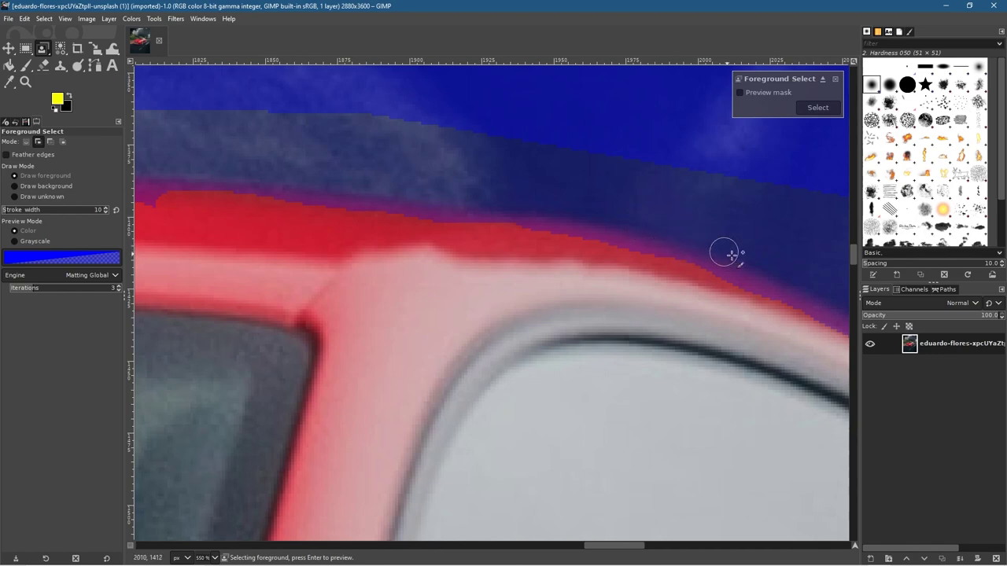
pyautogui.scroll(-5, 322, 291)
pyautogui.hscroll(-3, 557, 303)
pyautogui.scroll(2, 271, 281)
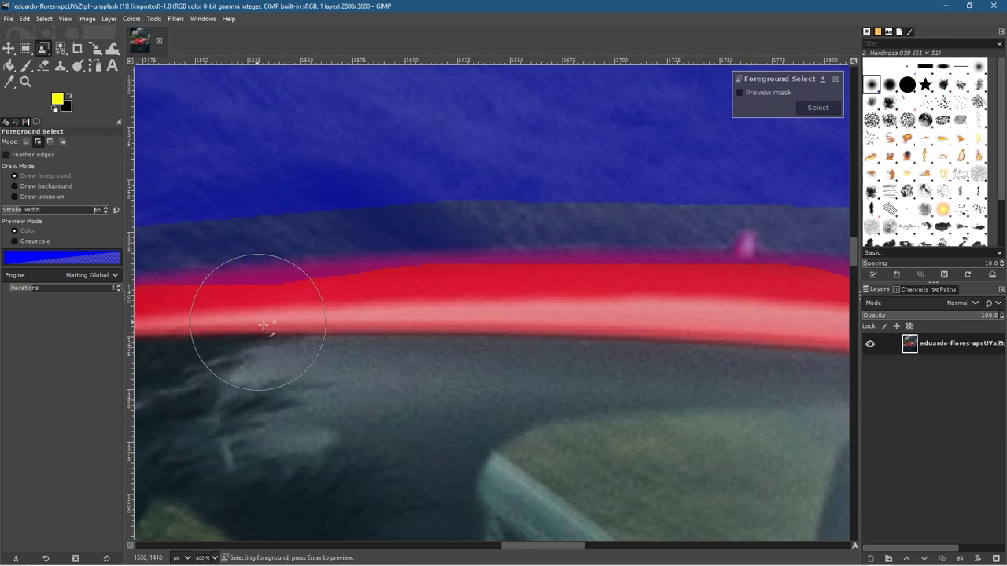
# Paint foreground strokes along the red roof band
pyautogui.moveTo(298, 337); pyautogui.dragTo(696, 327)
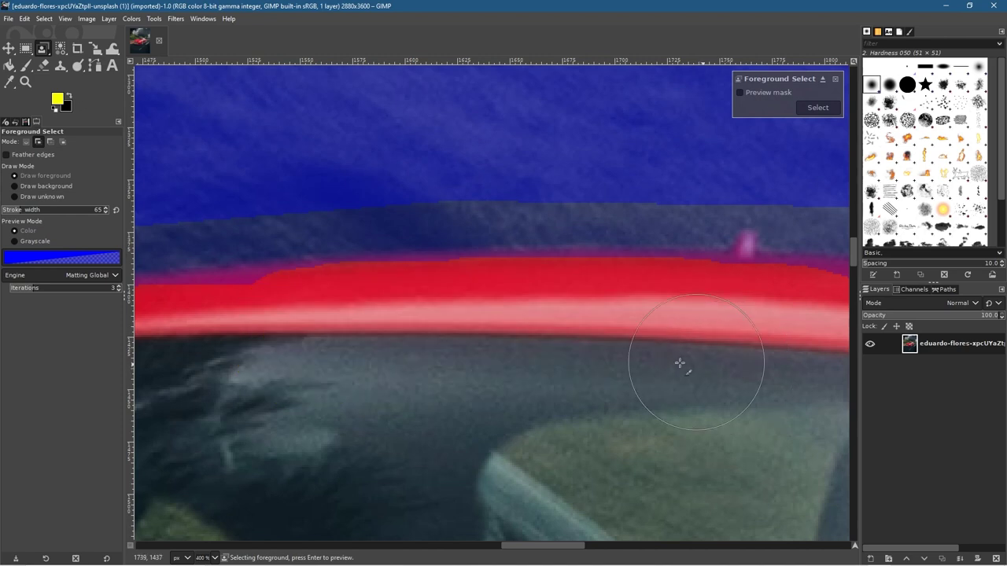
pyautogui.hscroll(5, 679, 364)
pyautogui.moveTo(370, 310)
pyautogui.mouseDown()
pyautogui.moveTo(477, 321)
pyautogui.moveTo(566, 370)
pyautogui.mouseUp()
pyautogui.hscroll(4, 425, 357)
pyautogui.hscroll(-8, 425, 357)
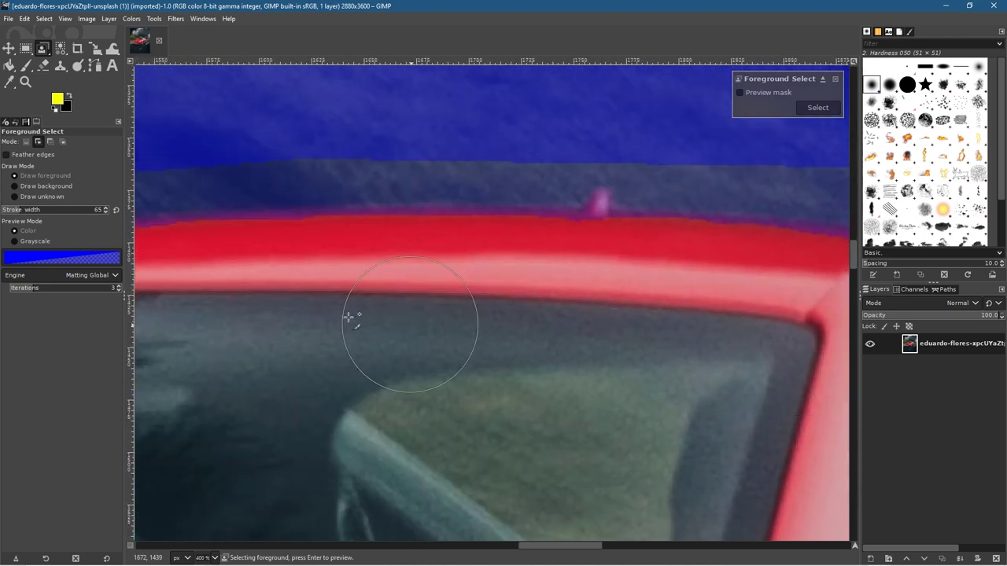
pyautogui.click(397, 307)
pyautogui.moveTo(397, 307); pyautogui.dragTo(341, 305)
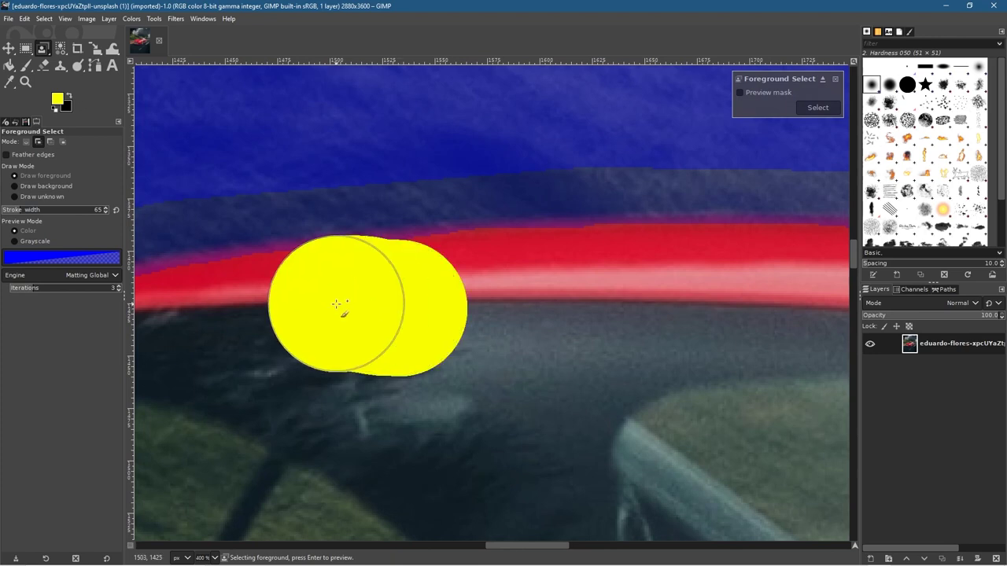
pyautogui.moveTo(405, 303); pyautogui.dragTo(267, 331)
pyautogui.scroll(-2, 647, 217)
pyautogui.hscroll(-4, 647, 217)
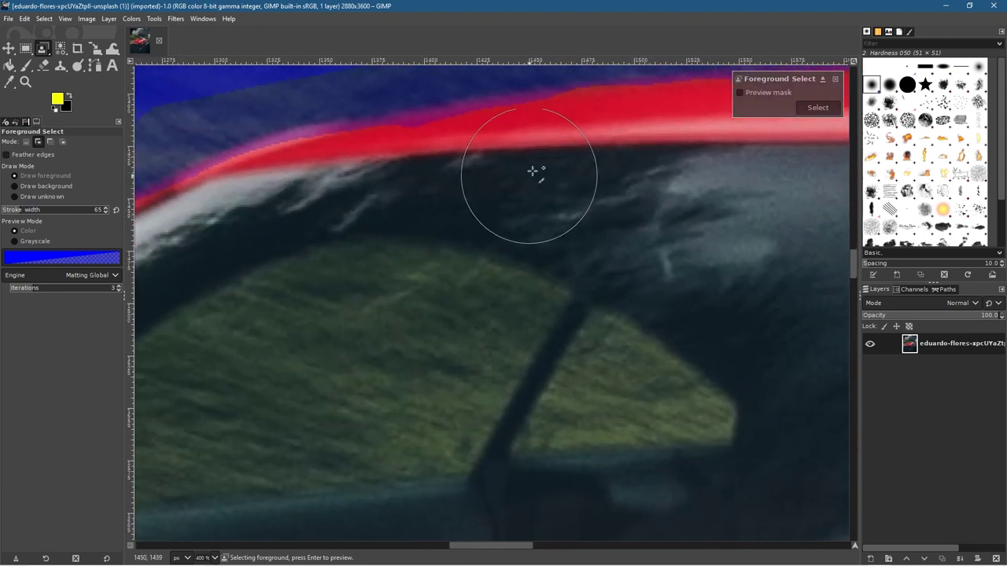
# Mark the roof edge above the window and the body's upper edge toward the front
pyautogui.moveTo(545, 163); pyautogui.dragTo(386, 201)
pyautogui.scroll(-2, 347, 270)
pyautogui.hscroll(-6, 346, 269)
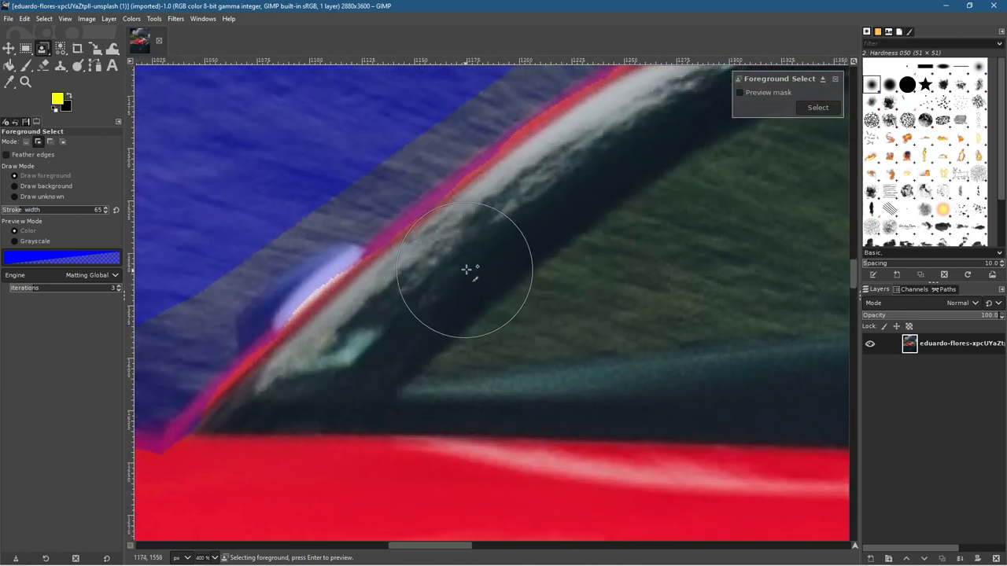
pyautogui.moveTo(467, 270)
pyautogui.mouseDown()
pyautogui.moveTo(440, 281)
pyautogui.moveTo(511, 239)
pyautogui.mouseUp()
pyautogui.scroll(-5, 450, 346)
pyautogui.hscroll(-3, 449, 346)
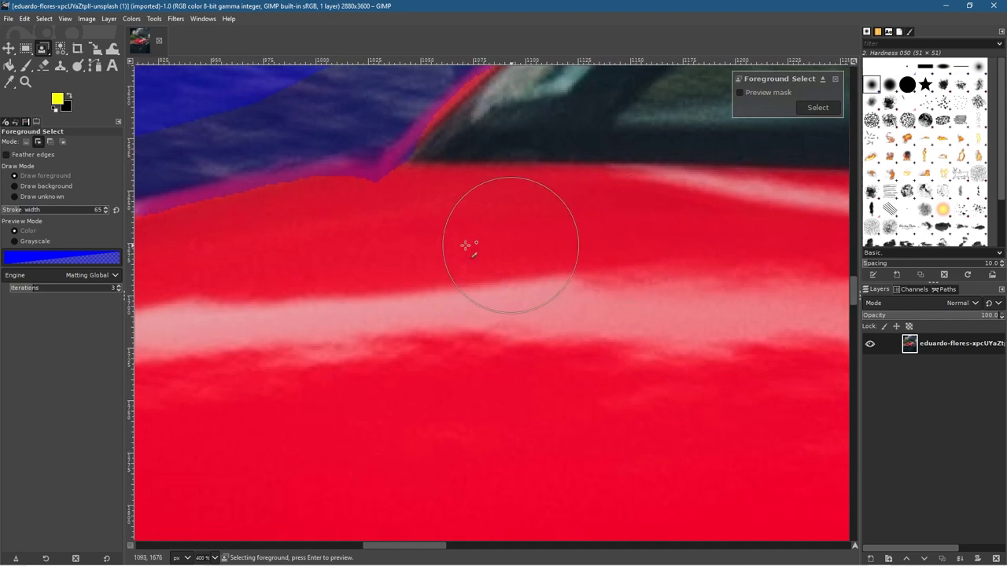
pyautogui.moveTo(458, 207)
pyautogui.mouseDown()
pyautogui.moveTo(375, 236)
pyautogui.moveTo(240, 256)
pyautogui.mouseUp()
pyautogui.scroll(-3, 361, 324)
pyautogui.hscroll(-1, 360, 323)
pyautogui.scroll(3, 361, 324)
pyautogui.hscroll(-3, 472, 346)
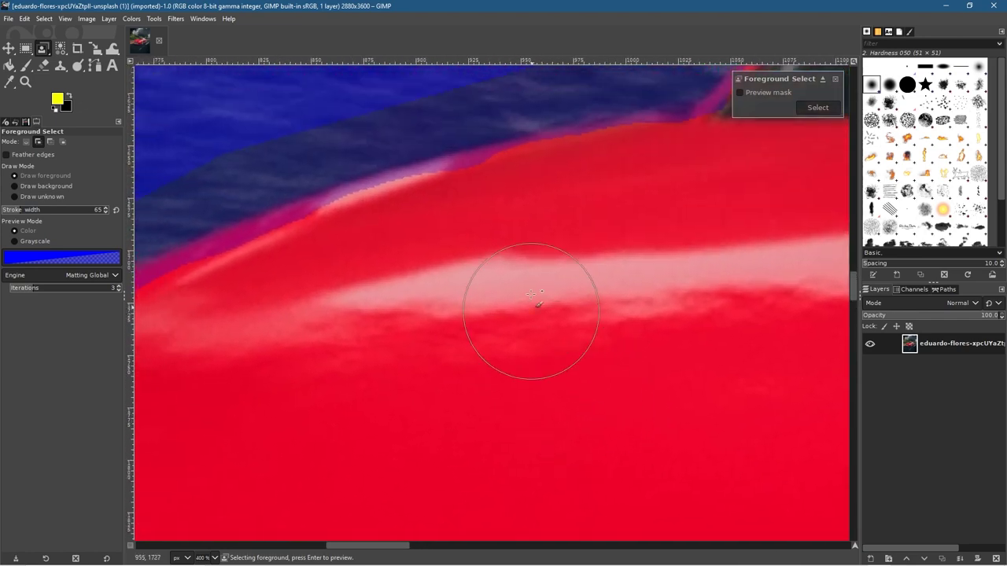
pyautogui.moveTo(474, 214); pyautogui.dragTo(438, 231)
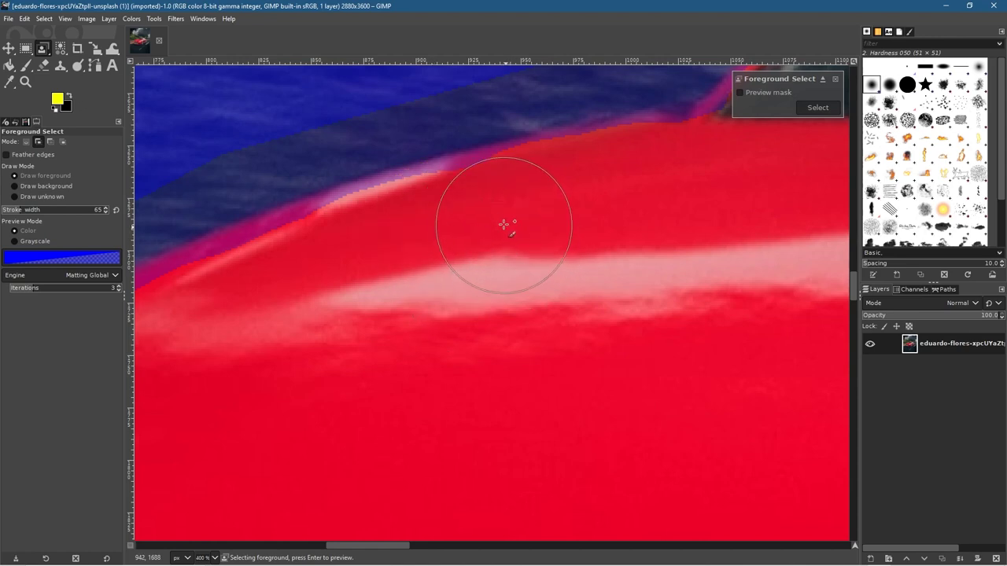
pyautogui.moveTo(501, 221)
pyautogui.mouseDown()
pyautogui.moveTo(270, 292)
pyautogui.moveTo(197, 341)
pyautogui.mouseUp()
# Paint foreground on the hood near the headlight, undoing the stray strokes
pyautogui.hotkey('ctrl', 'z')
pyautogui.hscroll(-5, 472, 314)
pyautogui.scroll(-2, 491, 200)
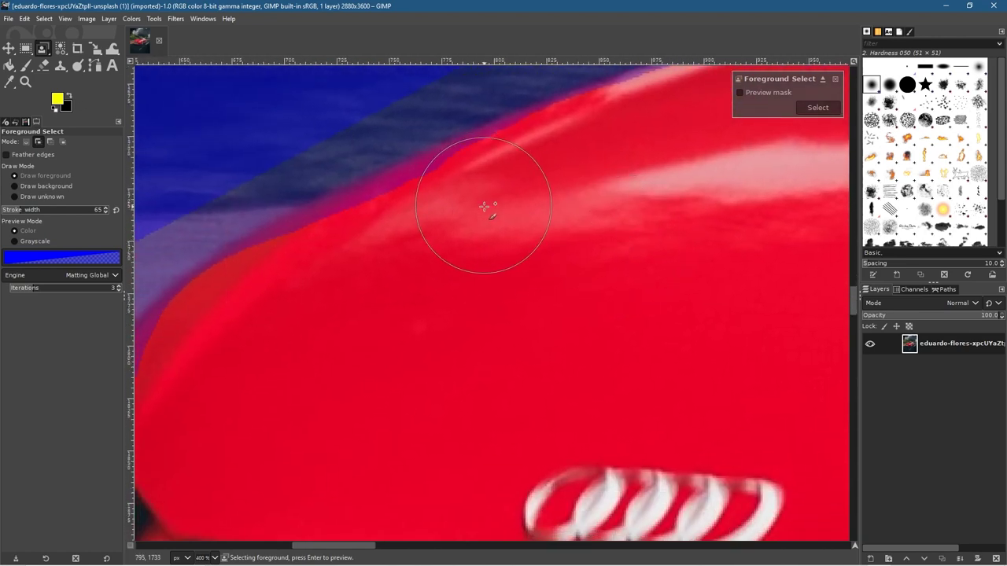
pyautogui.moveTo(484, 206); pyautogui.dragTo(444, 230)
pyautogui.moveTo(383, 253)
pyautogui.mouseDown()
pyautogui.moveTo(331, 265)
pyautogui.moveTo(263, 354)
pyautogui.mouseUp()
pyautogui.hotkey('ctrl', 'z')
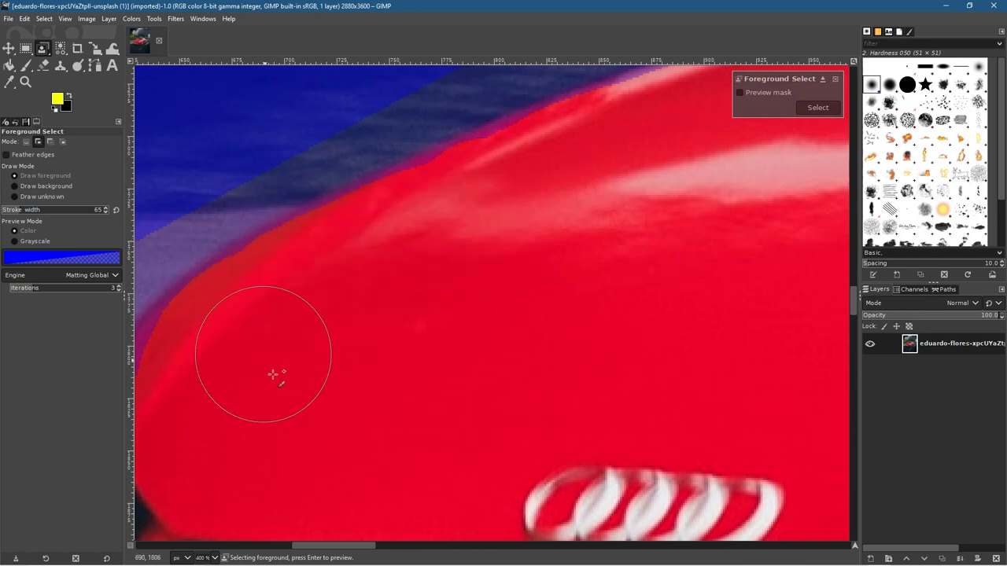
pyautogui.hscroll(-5, 607, 244)
pyautogui.scroll(-3, 607, 243)
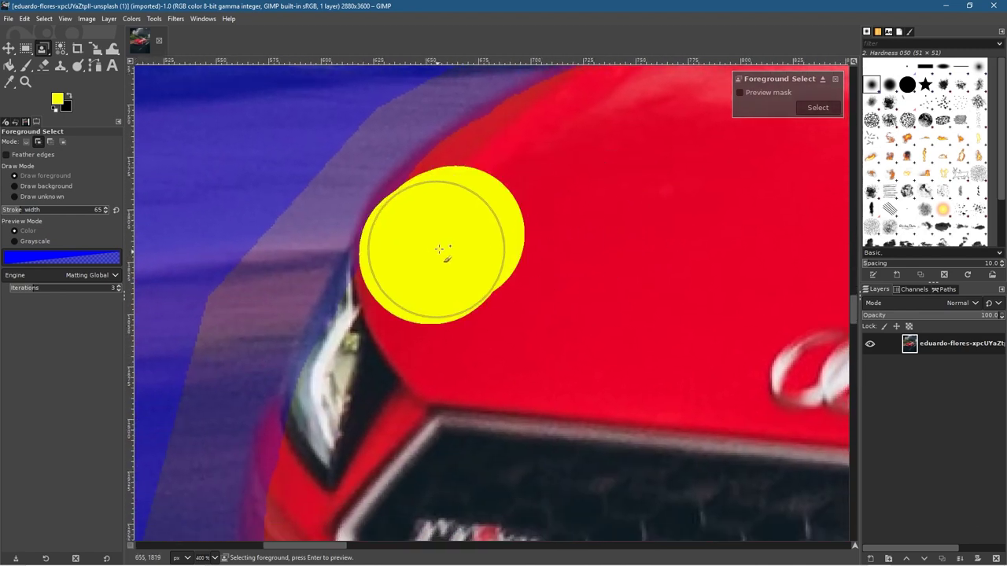
pyautogui.hotkey('ctrl', 'z')
pyautogui.hscroll(-3, 487, 259)
pyautogui.scroll(-5, 517, 289)
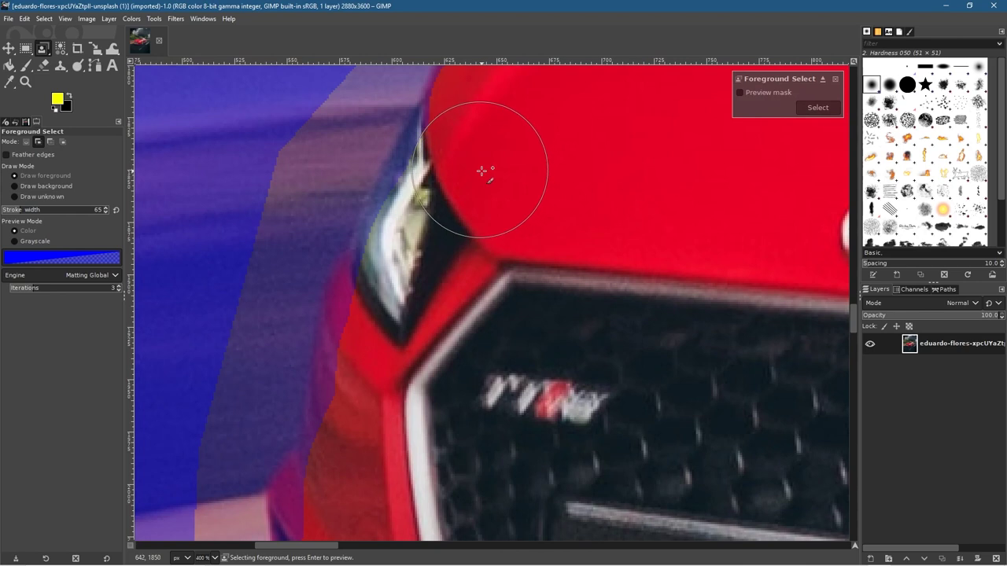
# Try a foreground stroke down from the headlight, then undo it
pyautogui.moveTo(396, 334); pyautogui.dragTo(377, 427)
pyautogui.hotkey('ctrl', 'z')
pyautogui.hscroll(-2, 503, 346)
pyautogui.scroll(-4, 503, 346)
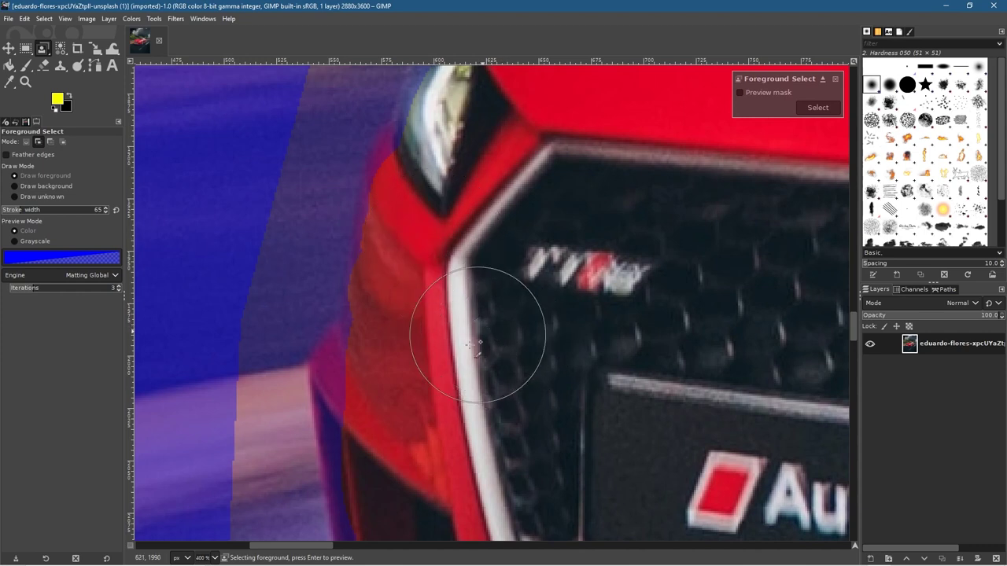
pyautogui.scroll(-5, 483, 299)
pyautogui.hscroll(-3, 483, 299)
# Mark the red bumper edge beside the grille and the lower bumper corner as foreground
pyautogui.moveTo(483, 248)
pyautogui.mouseDown()
pyautogui.moveTo(490, 344)
pyautogui.moveTo(513, 447)
pyautogui.mouseUp()
pyautogui.scroll(-4, 589, 299)
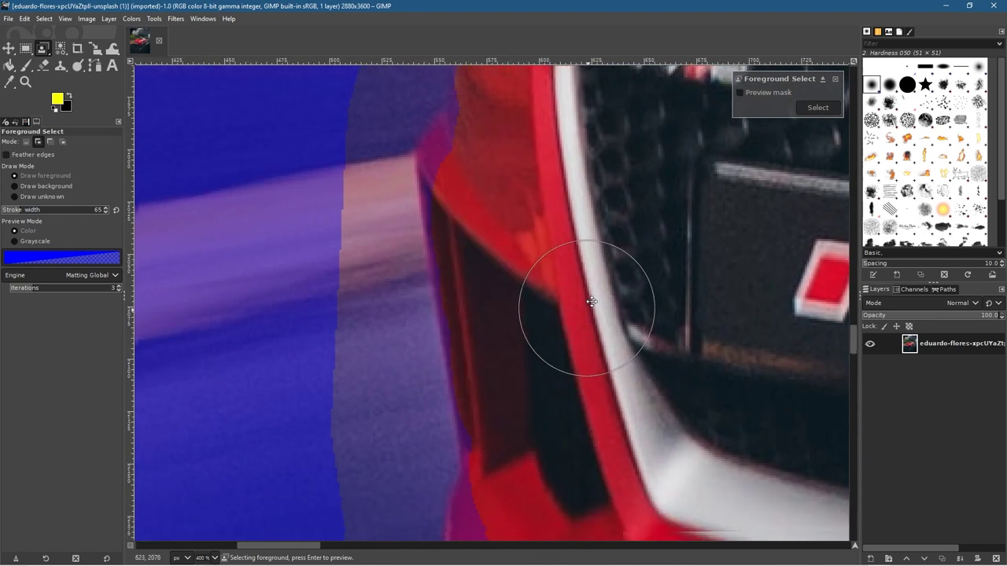
pyautogui.hscroll(-1, 585, 233)
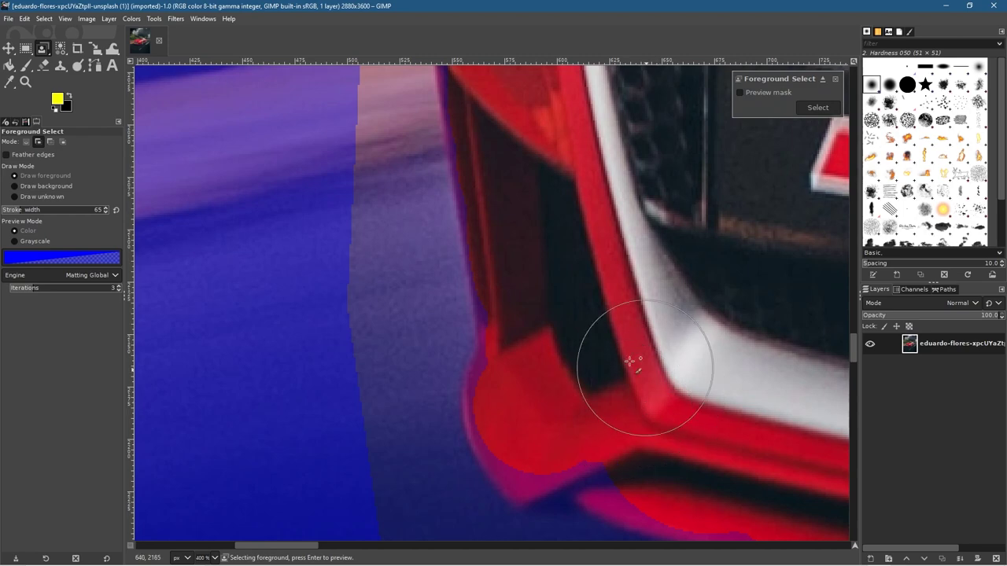
pyautogui.scroll(-5, 553, 236)
pyautogui.hscroll(1, 551, 197)
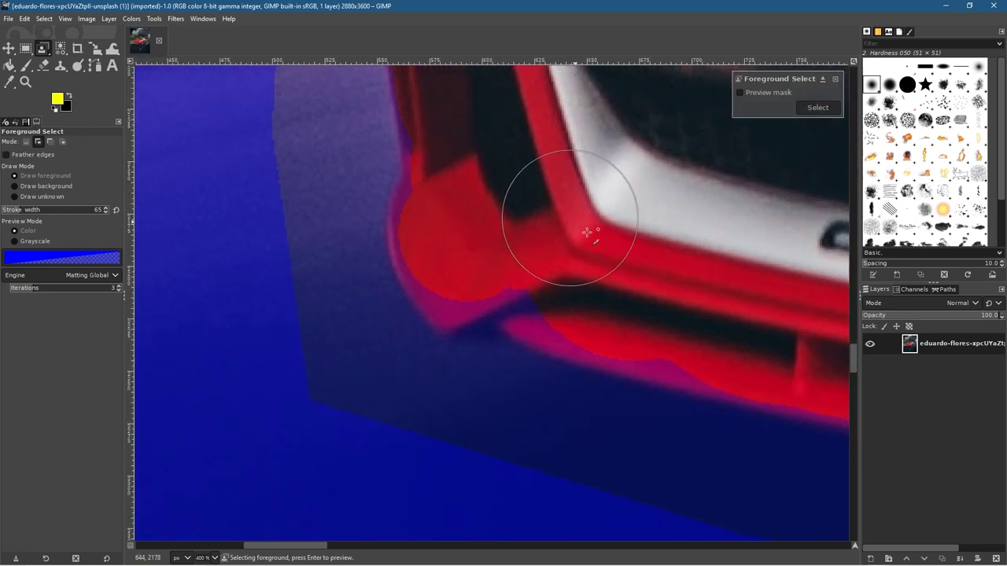
pyautogui.click(686, 314)
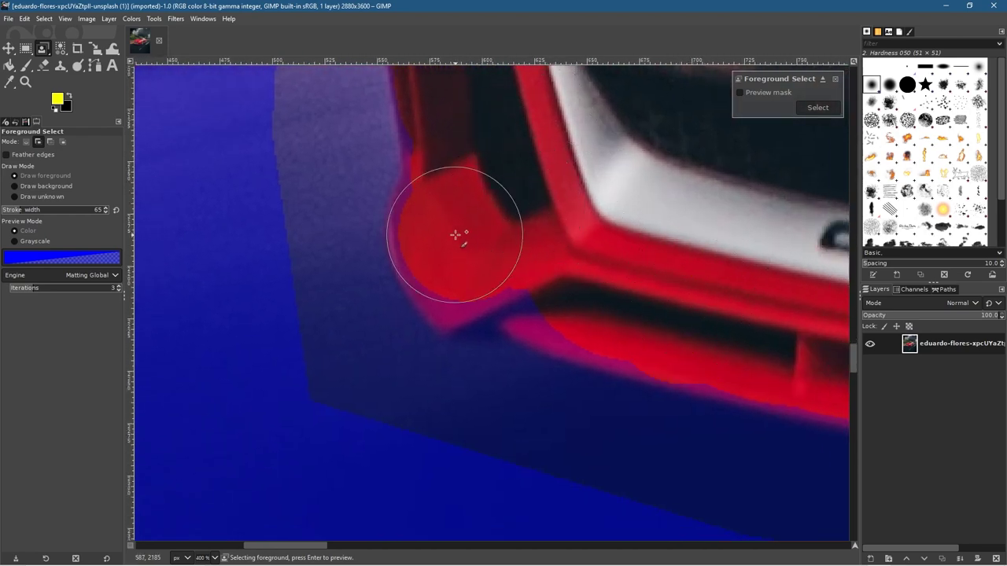
pyautogui.scroll(-6, 692, 228)
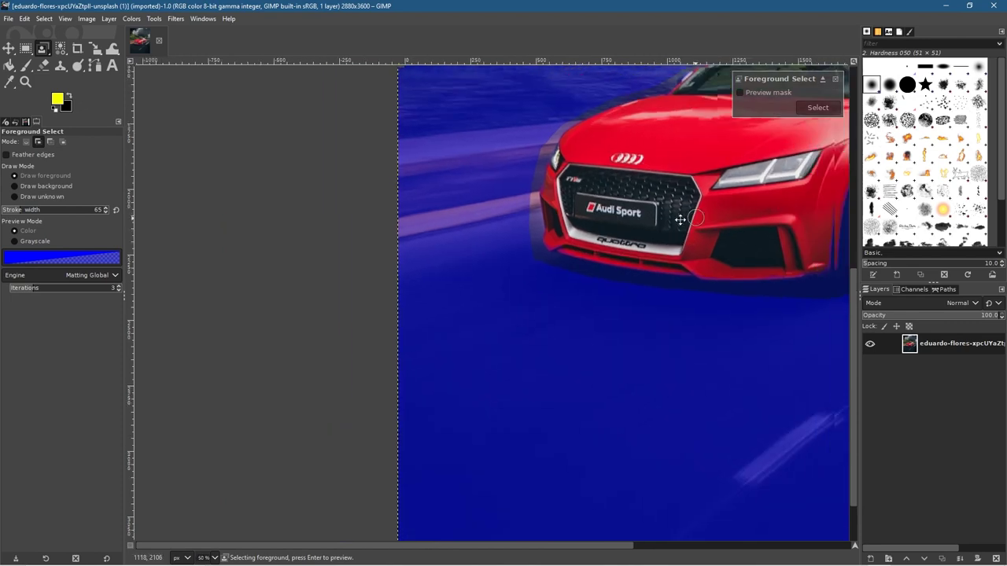
pyautogui.hscroll(5, 712, 158)
pyautogui.scroll(2, 712, 158)
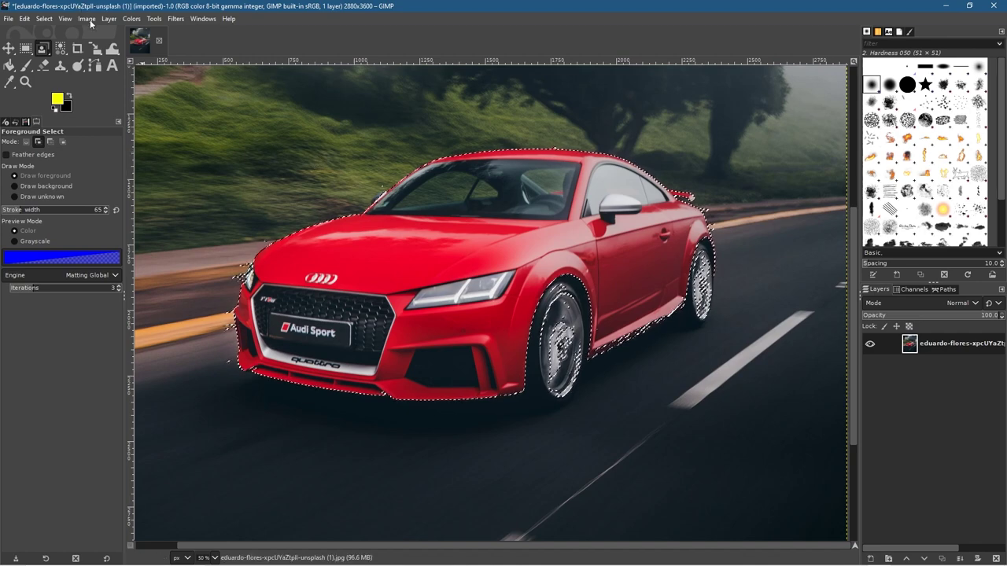
# Look through the Image and Layer menus
pyautogui.click(87, 19)
pyautogui.click(109, 19)
pyautogui.moveTo(131, 19)
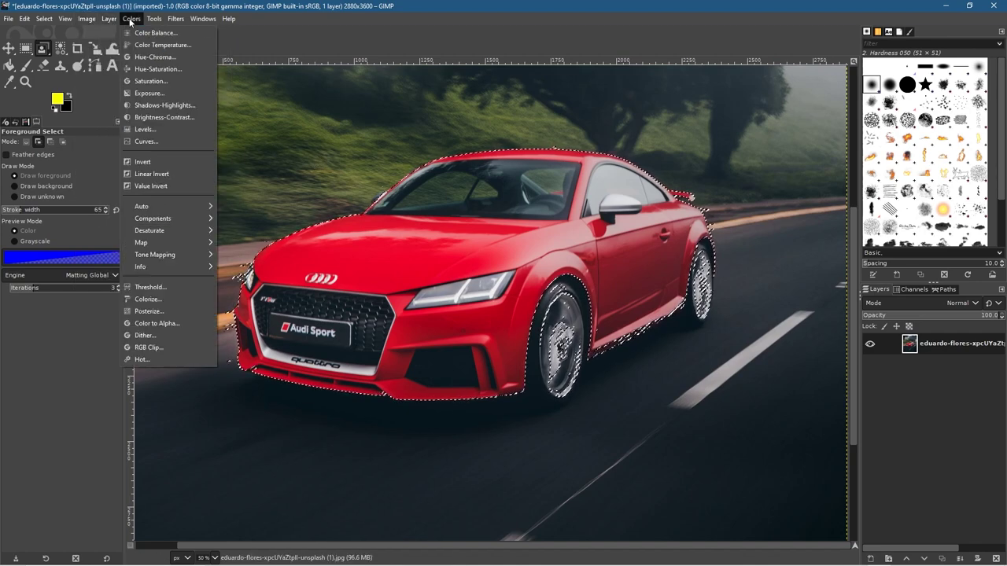
# Open the Hue-Saturation adjustment and move its dialog clear of the car
pyautogui.click(159, 69)
pyautogui.moveTo(225, 134); pyautogui.dragTo(143, 81)
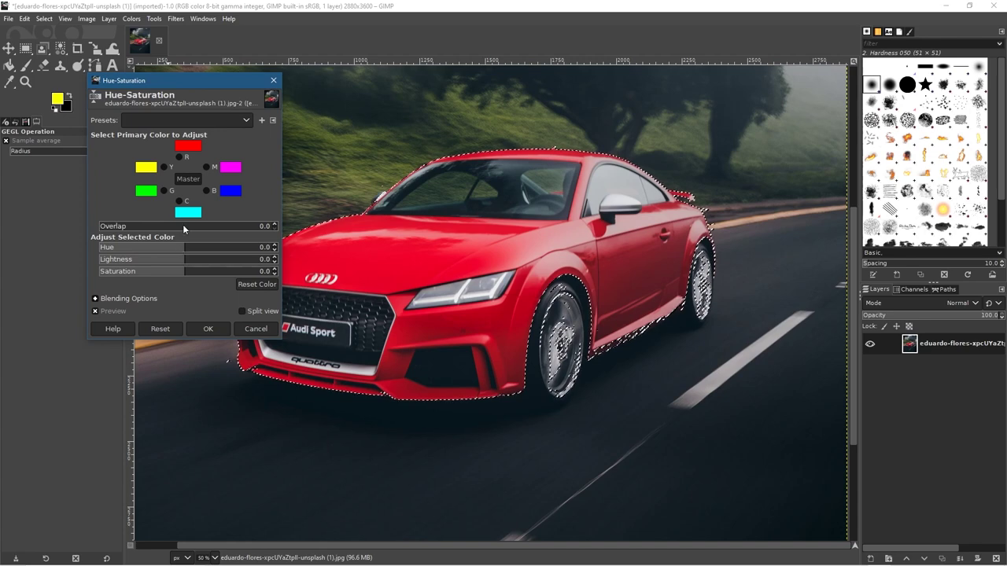
pyautogui.moveTo(167, 84); pyautogui.dragTo(111, 59)
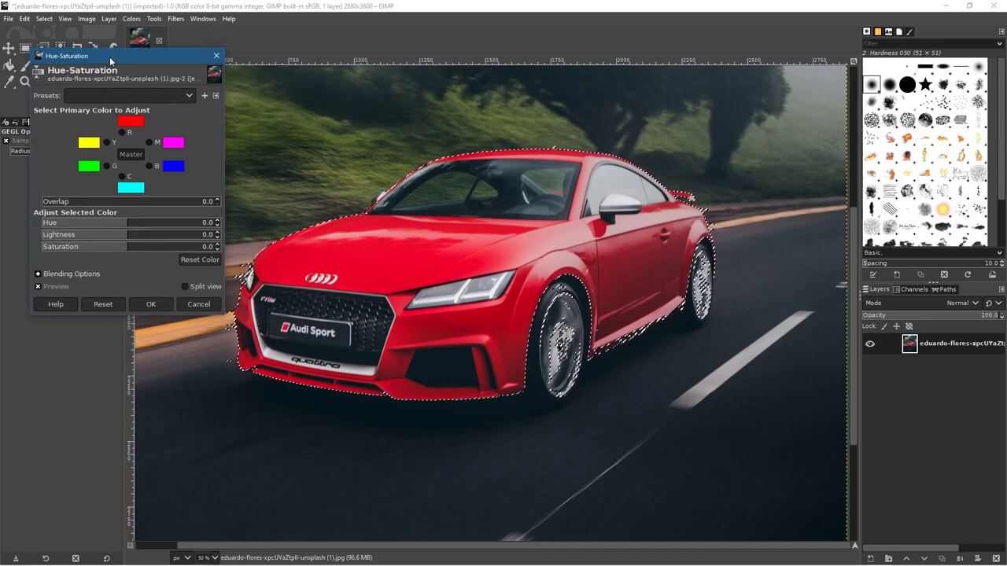
# Shift the car's hue to -143.8 so the selected Audi previews blue
pyautogui.moveTo(126, 223); pyautogui.dragTo(213, 223)
pyautogui.scroll(-5, 464, 247)
pyautogui.keyDown('ctrl'); pyautogui.scroll(-1, 464, 246); pyautogui.keyUp('ctrl')
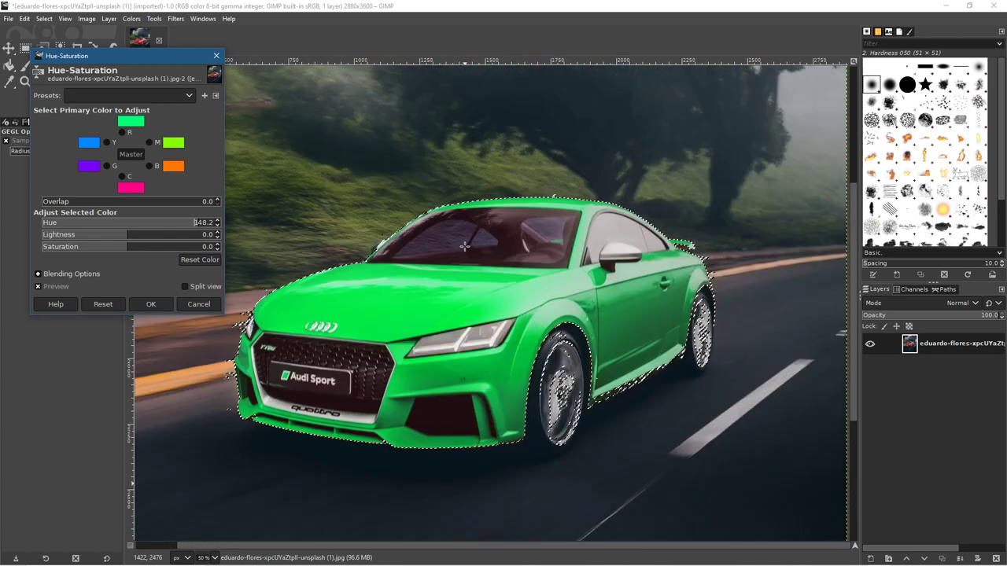
pyautogui.keyDown('ctrl'); pyautogui.scroll(-2, 475, 254); pyautogui.keyUp('ctrl')
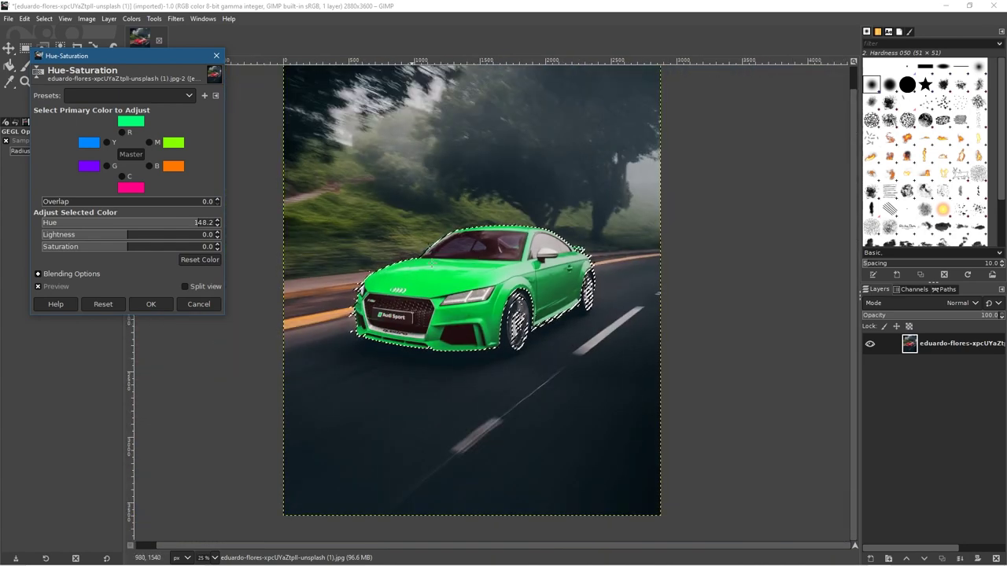
pyautogui.keyDown('ctrl'); pyautogui.scroll(1, 498, 224); pyautogui.keyUp('ctrl')
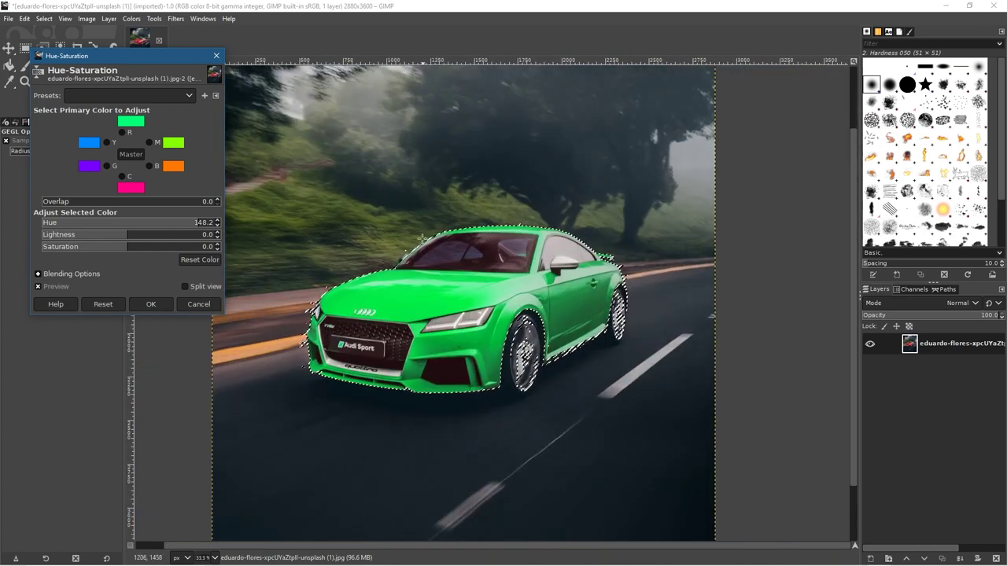
pyautogui.moveTo(388, 243); pyautogui.dragTo(477, 218)
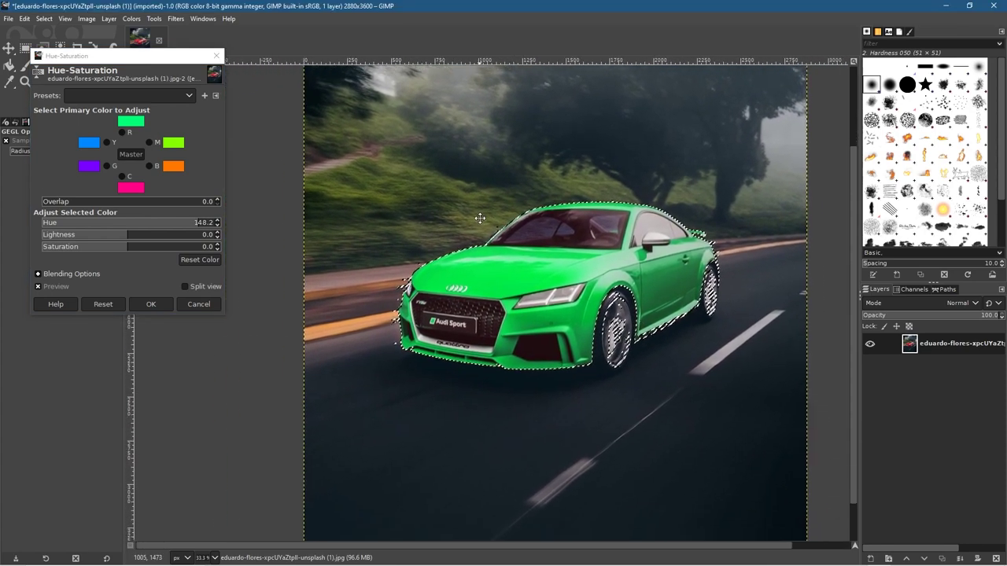
pyautogui.moveTo(162, 227); pyautogui.dragTo(60, 223)
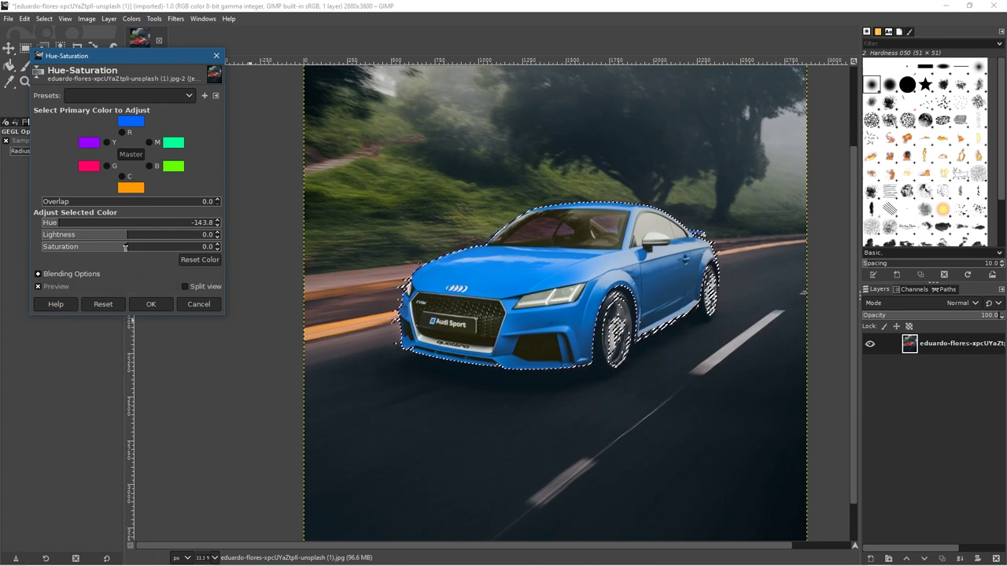
# Settle on hue -142.7, lightness 6.1, saturation 7.9, and apply the recolour
pyautogui.moveTo(116, 246); pyautogui.dragTo(2, 251)
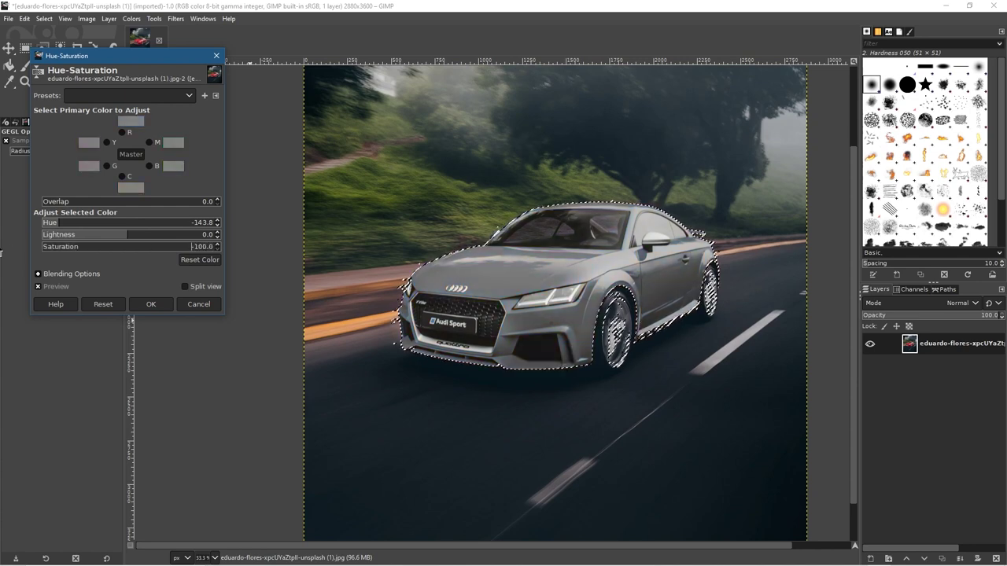
pyautogui.moveTo(52, 251)
pyautogui.mouseDown()
pyautogui.moveTo(66, 251)
pyautogui.moveTo(45, 252)
pyautogui.mouseUp()
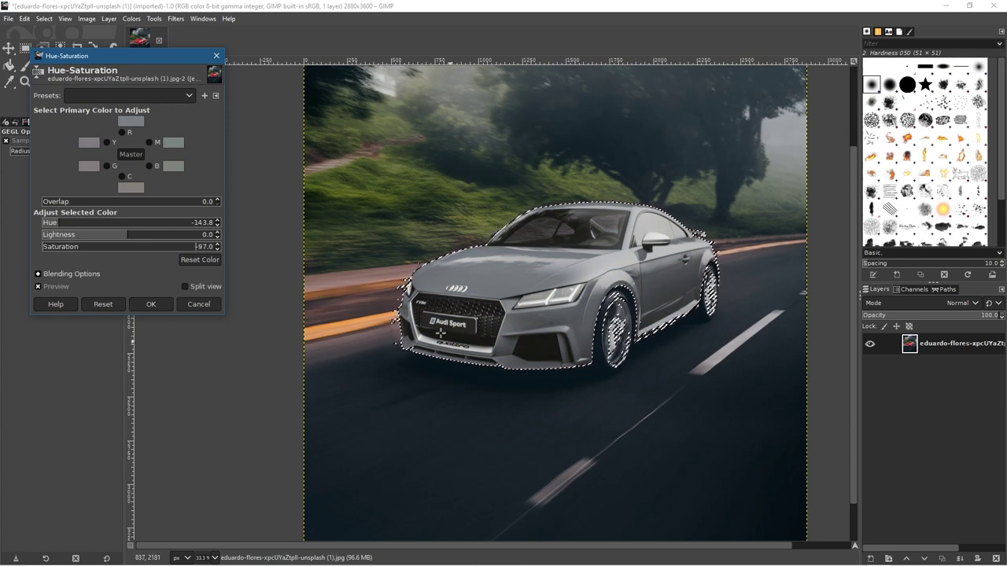
pyautogui.moveTo(55, 252); pyautogui.dragTo(141, 251)
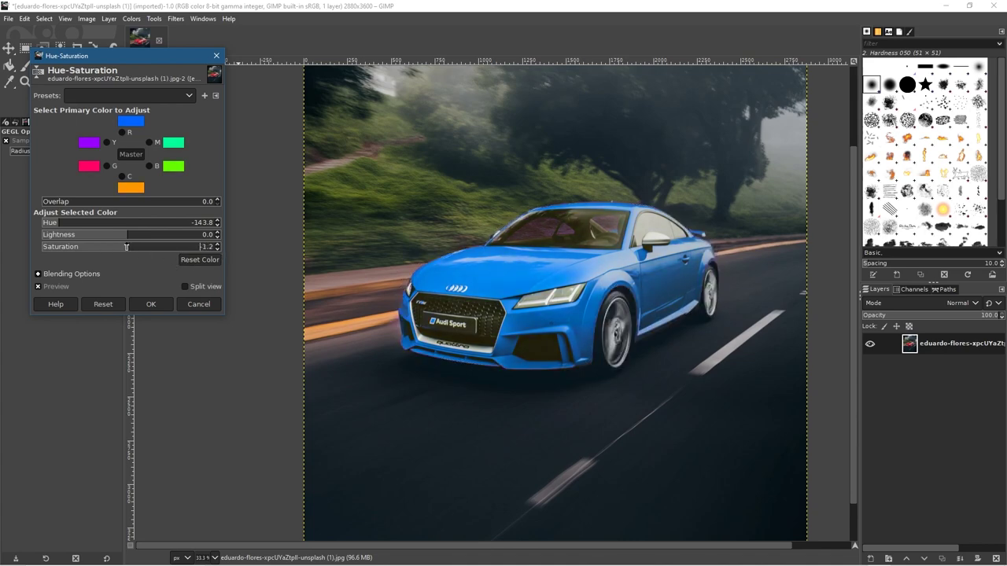
pyautogui.moveTo(140, 249)
pyautogui.mouseDown()
pyautogui.moveTo(100, 250)
pyautogui.moveTo(132, 252)
pyautogui.mouseUp()
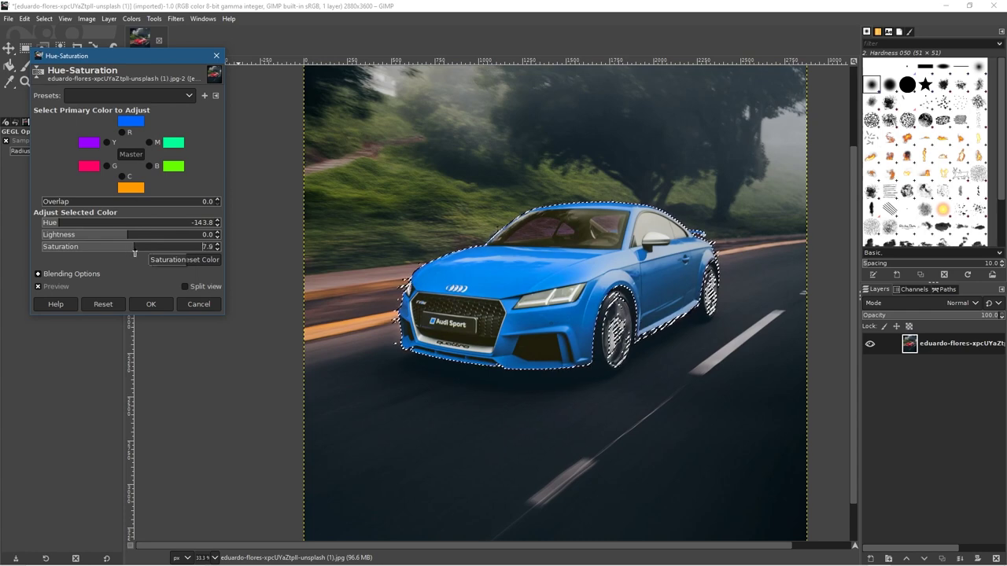
pyautogui.moveTo(125, 235)
pyautogui.mouseDown()
pyautogui.moveTo(41, 235)
pyautogui.moveTo(212, 235)
pyautogui.moveTo(123, 239)
pyautogui.moveTo(134, 244)
pyautogui.mouseUp()
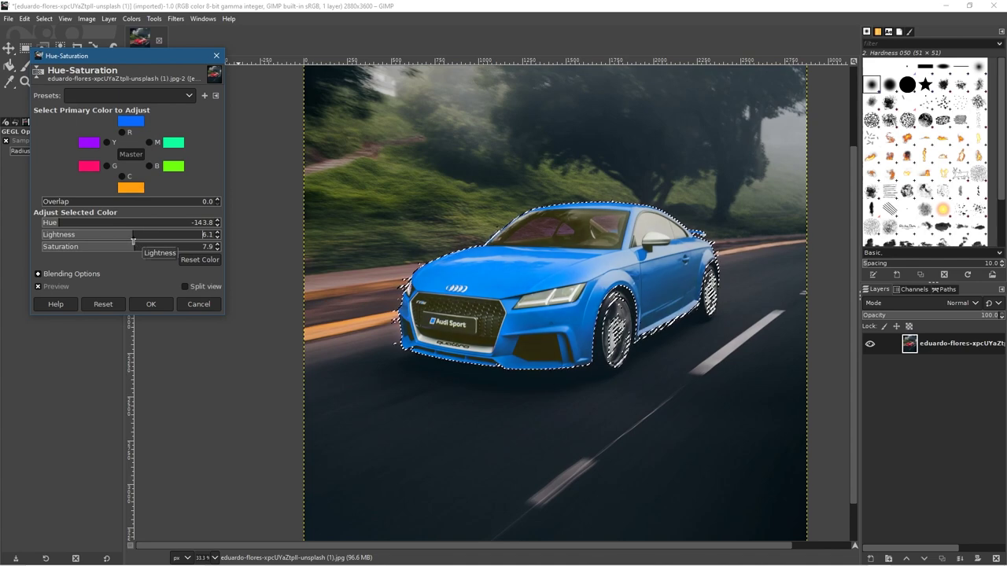
pyautogui.moveTo(66, 226)
pyautogui.mouseDown()
pyautogui.moveTo(161, 228)
pyautogui.moveTo(61, 226)
pyautogui.mouseUp()
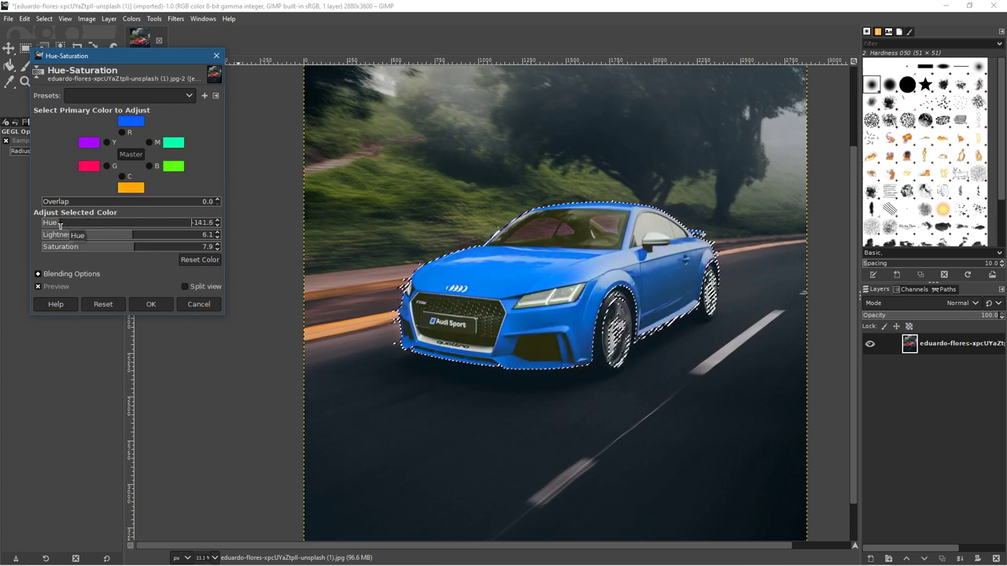
pyautogui.click(148, 306)
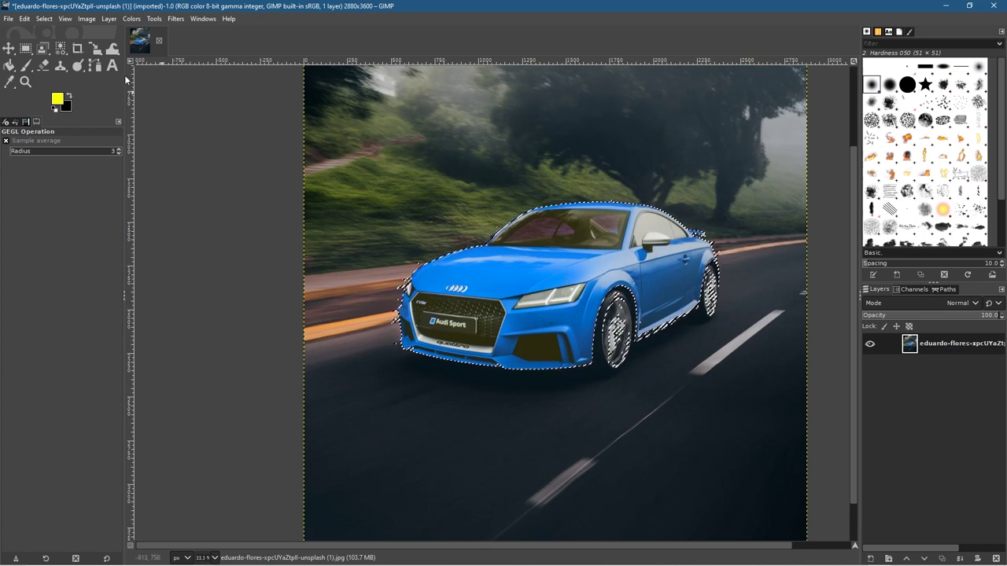
# Choose Select > None to clear the selection around the blue car
pyautogui.click(45, 19)
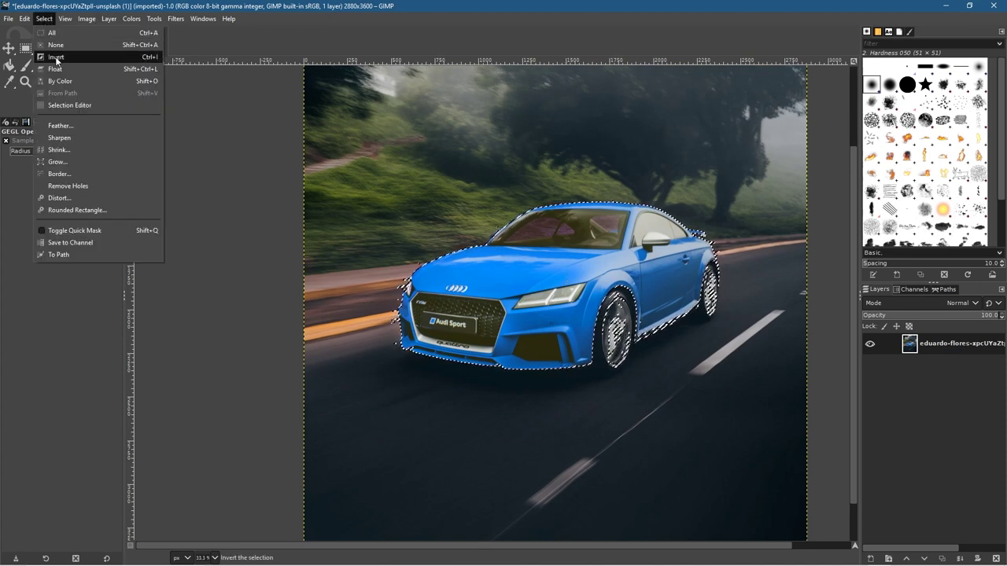
pyautogui.click(52, 44)
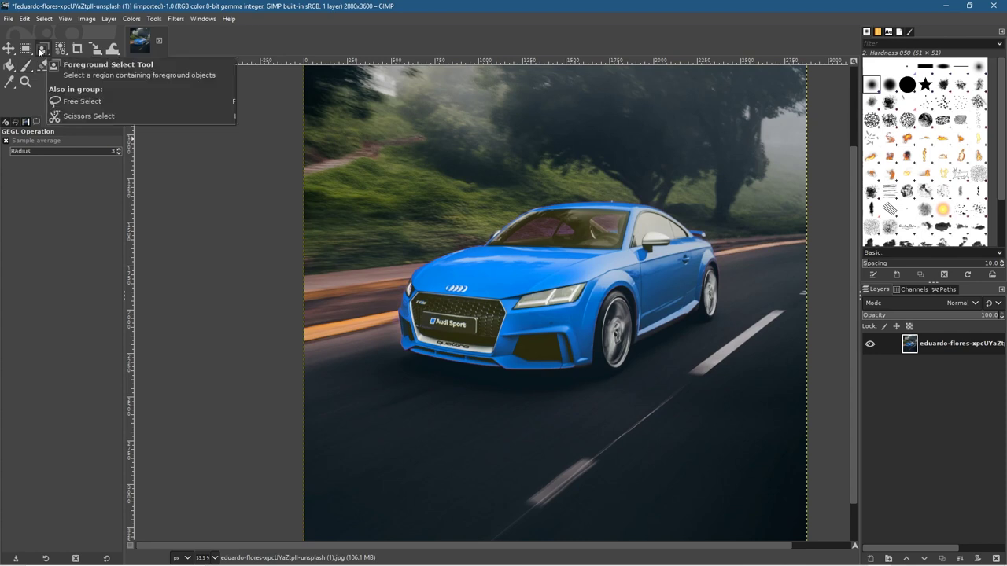
pyautogui.click(10, 18)
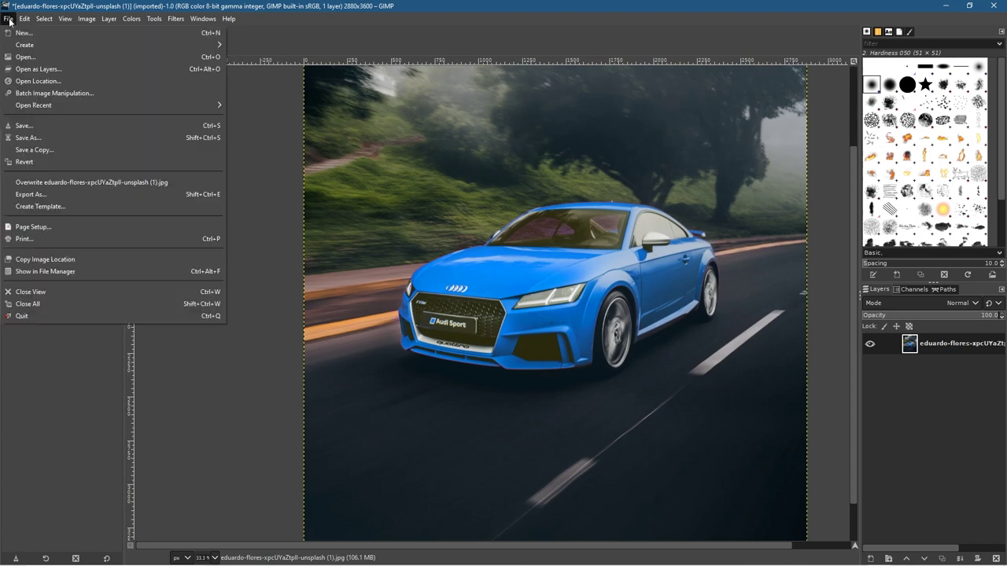
# Save the image as an XCF in the Desktop's Change colour using GIMP 2.10 folder
pyautogui.click(32, 126)
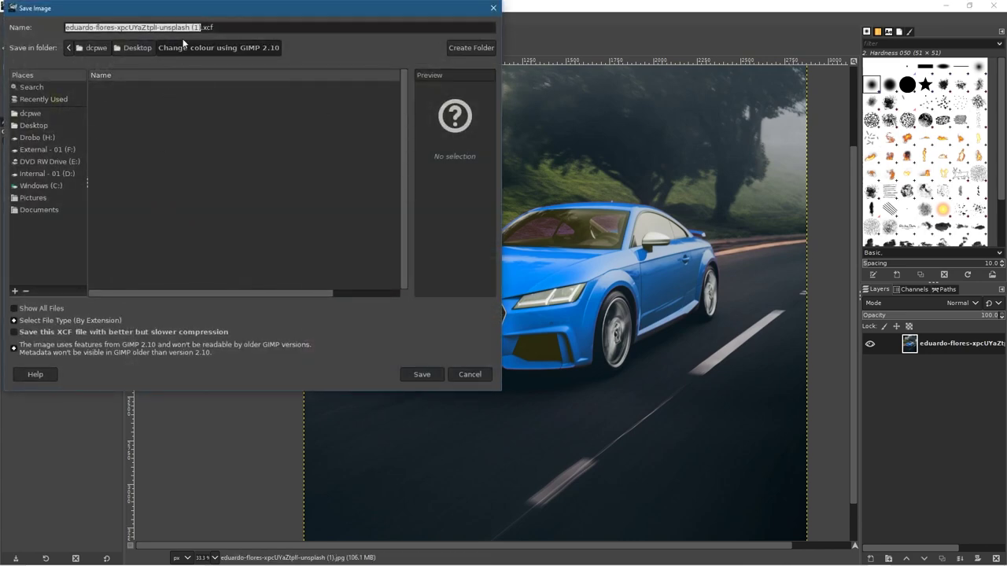
pyautogui.click(30, 124)
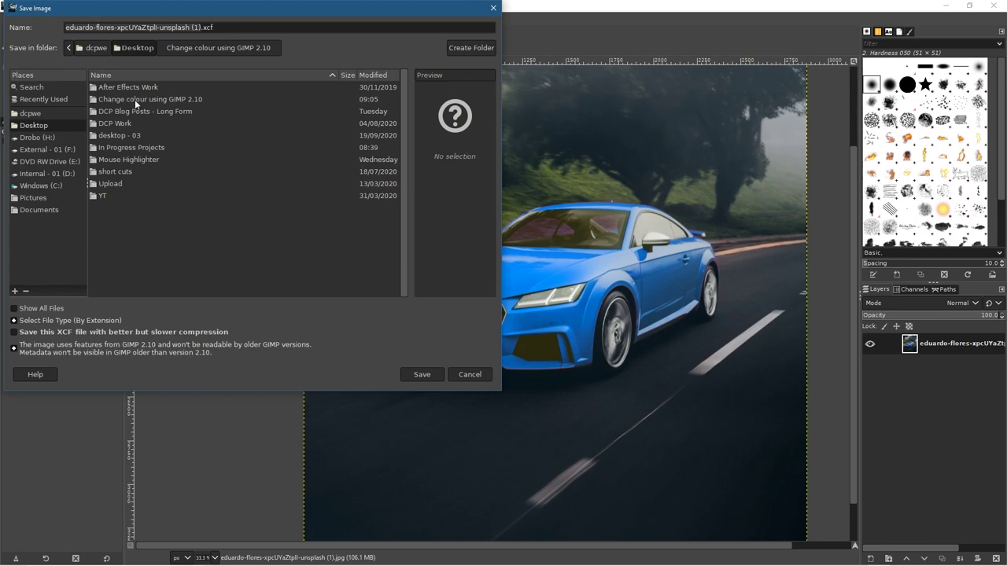
pyautogui.doubleClick(134, 101)
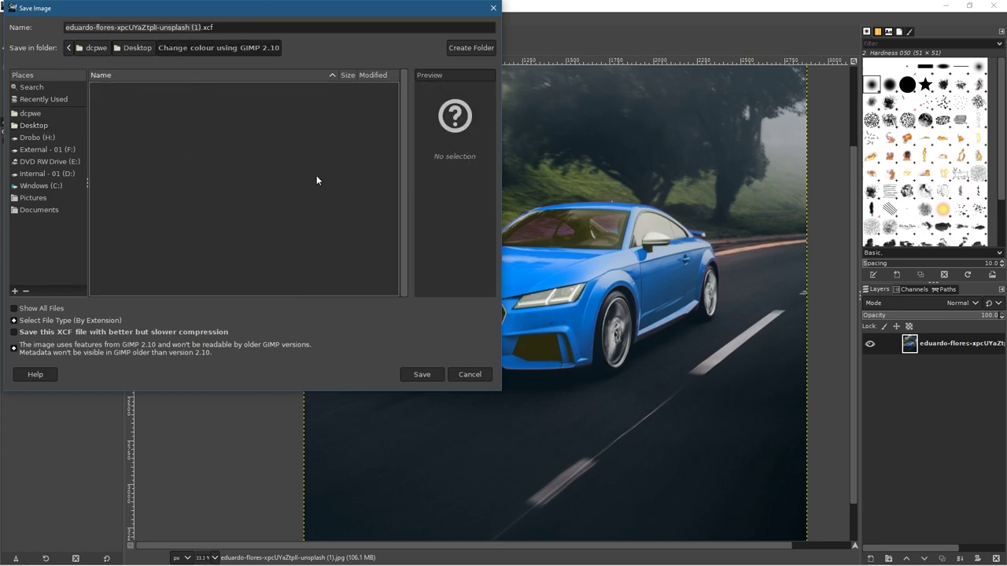
pyautogui.click(422, 375)
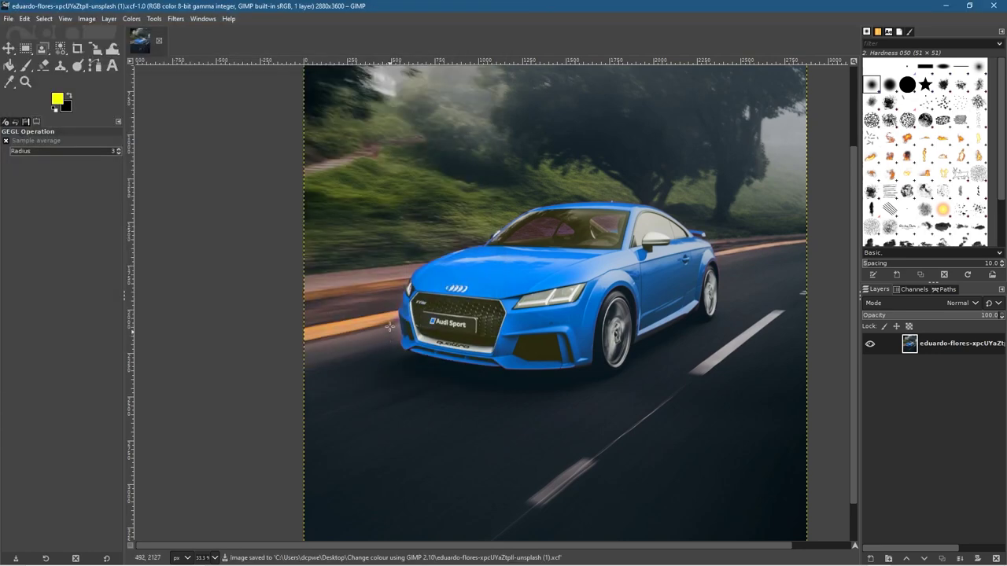
# Start Export As and change the file name's number from (1) to (2)
pyautogui.click(9, 19)
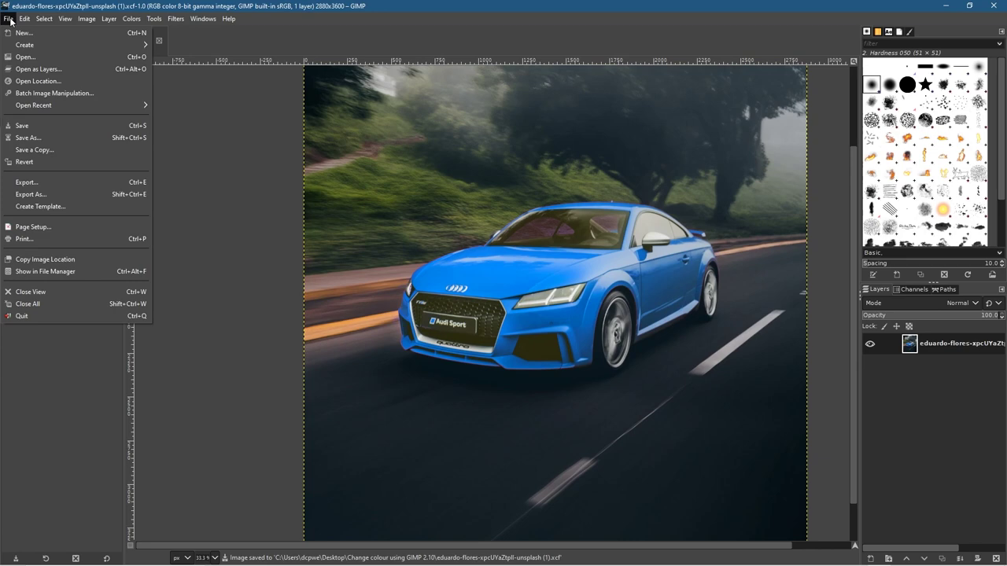
pyautogui.click(66, 194)
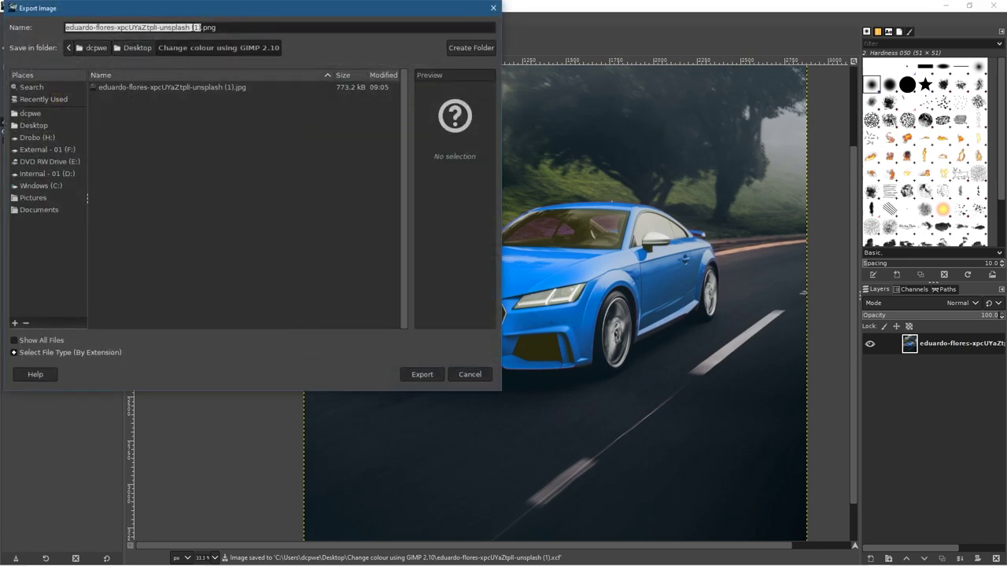
pyautogui.click(199, 27)
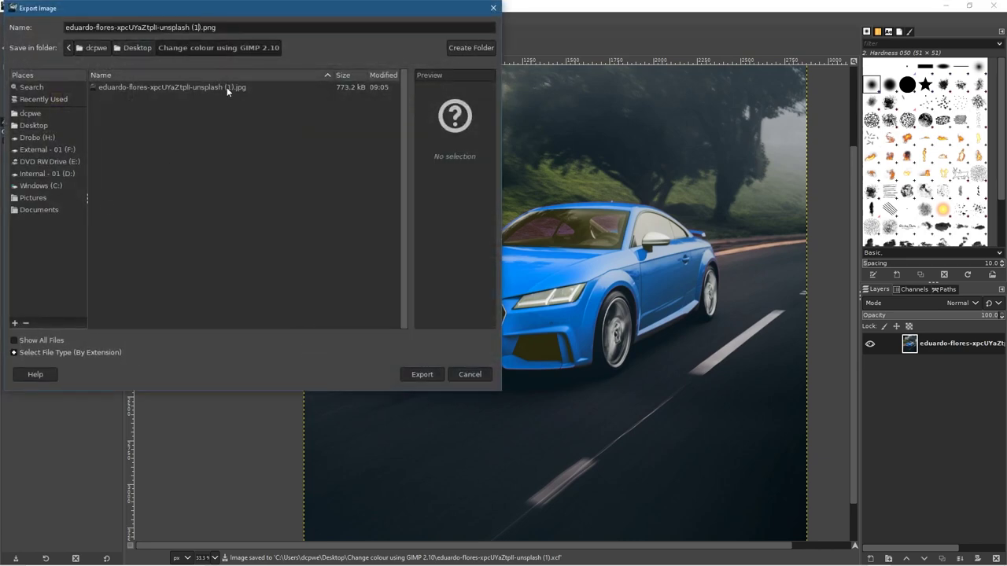
pyautogui.press('BackSpace')
pyautogui.write('2')
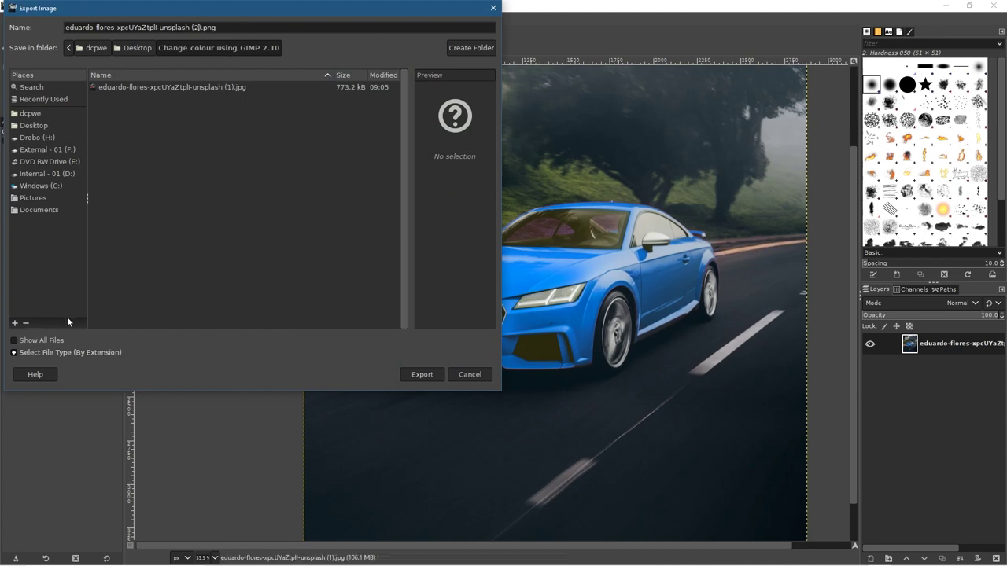
# Export the image as a JPEG at quality 90, then minimise GIMP
pyautogui.click(64, 351)
pyautogui.scroll(-5, 80, 299)
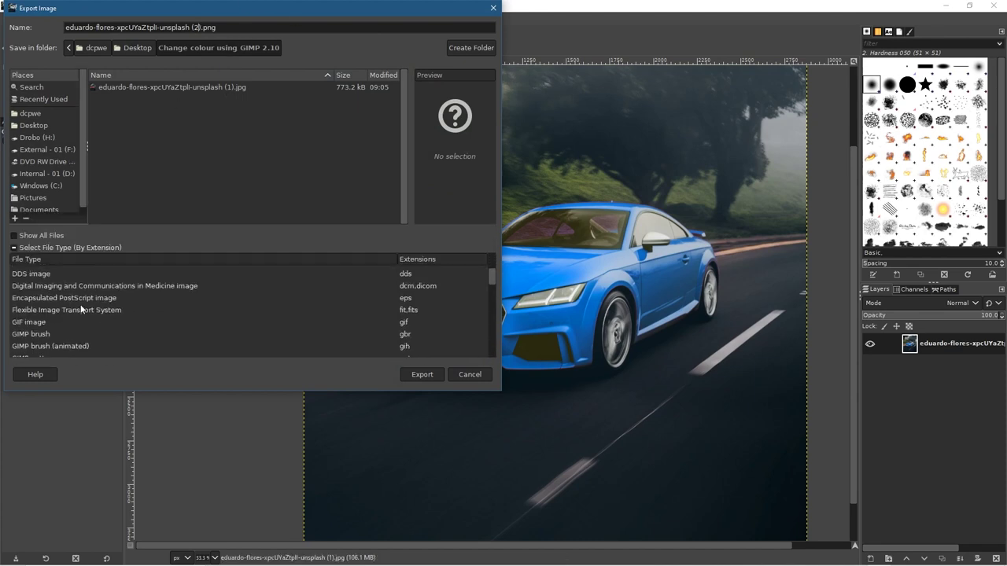
pyautogui.click(44, 309)
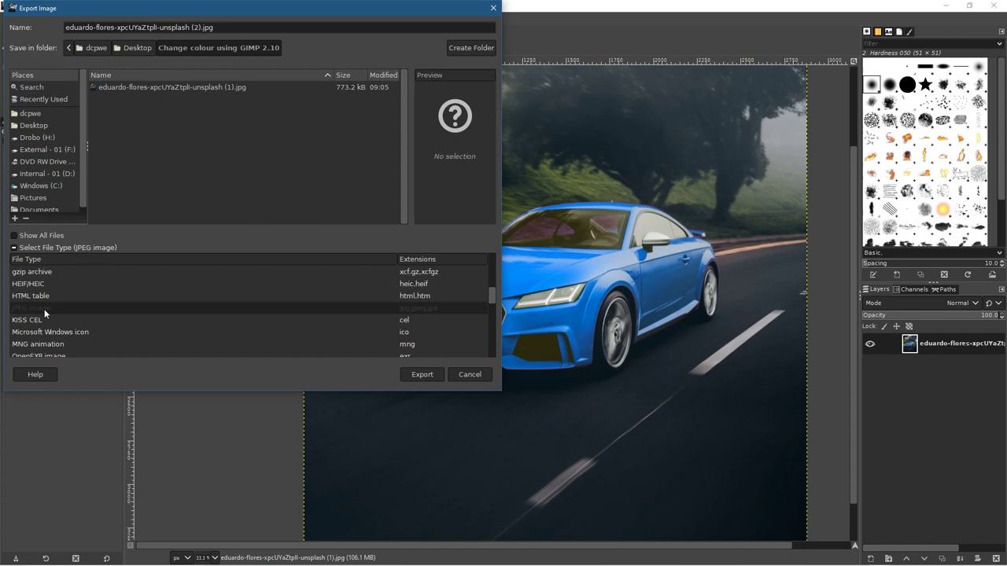
pyautogui.click(402, 380)
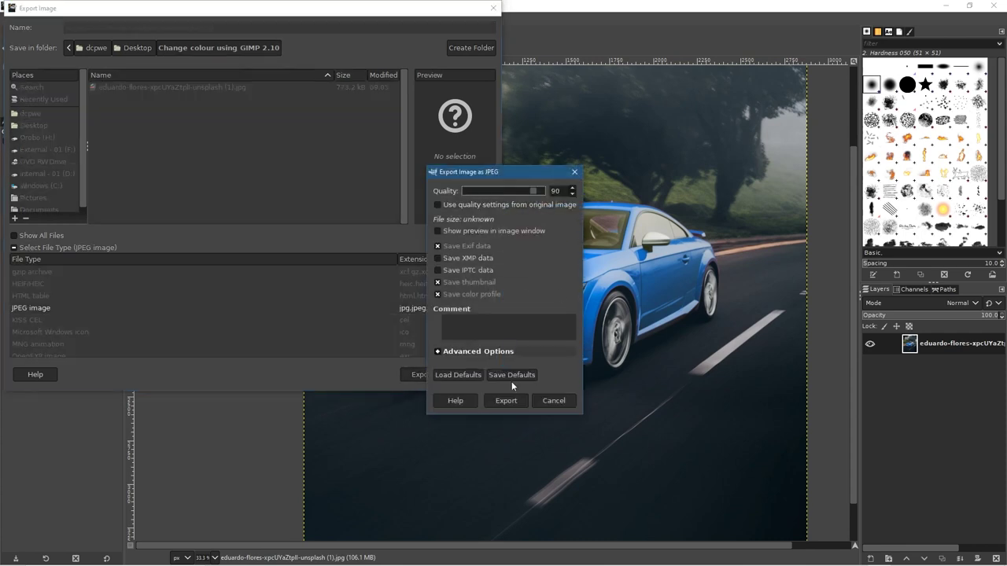
pyautogui.click(508, 401)
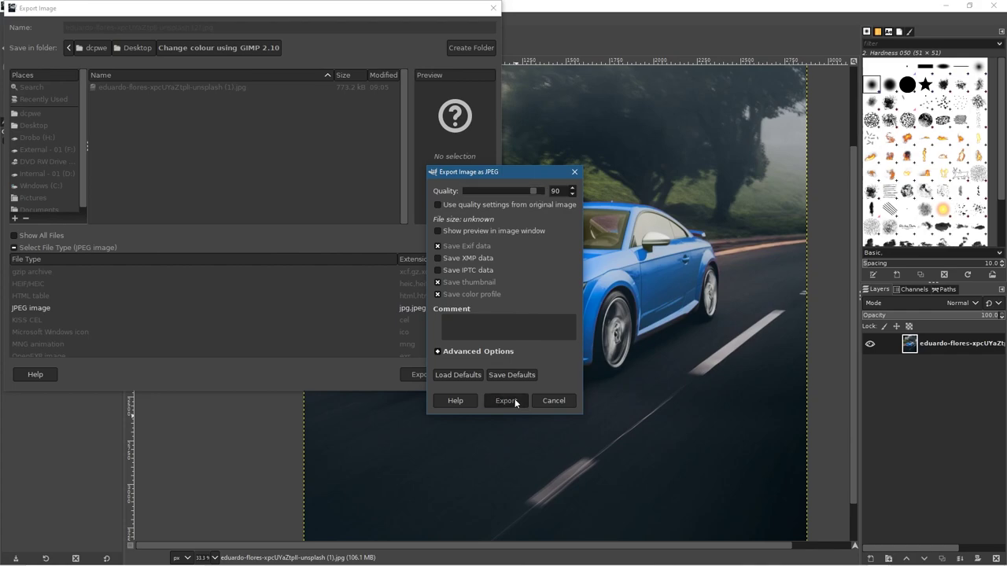
pyautogui.click(952, 6)
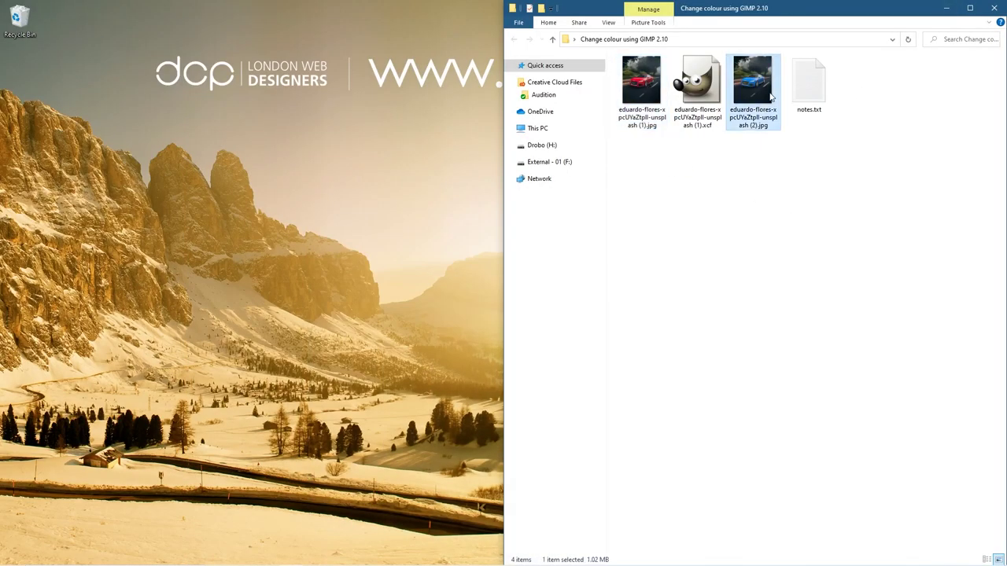
# Open the red original JPG snapped left and the (2) blue-car JPG snapped right
pyautogui.doubleClick(643, 95)
pyautogui.press('super+Left')
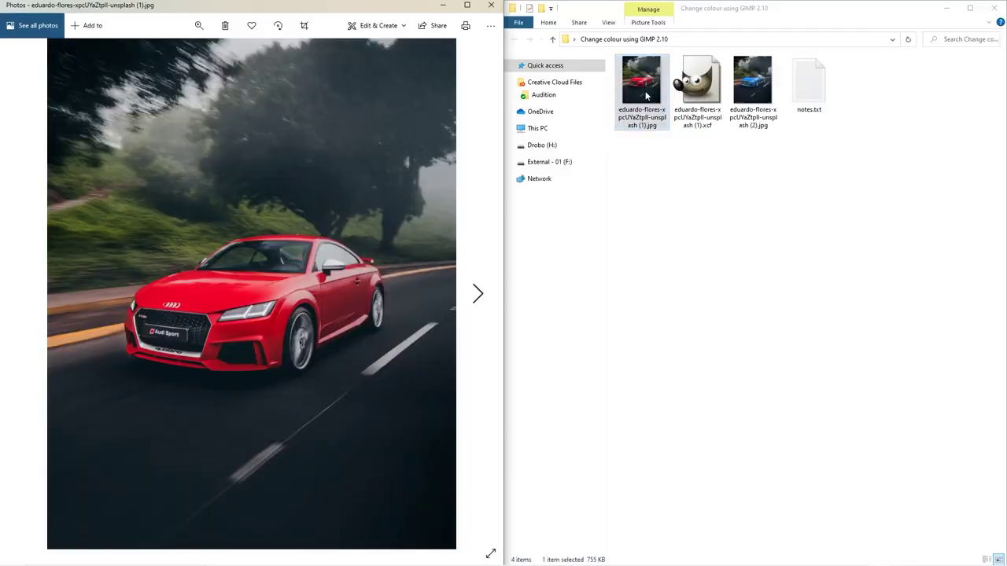
pyautogui.click(744, 92)
pyautogui.doubleClick(745, 93)
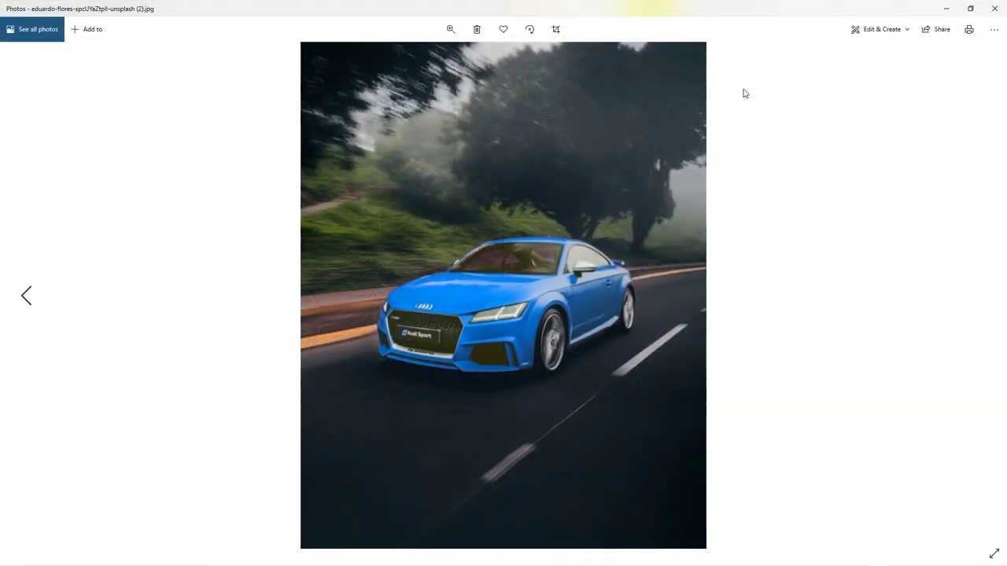
pyautogui.press('super+Right')
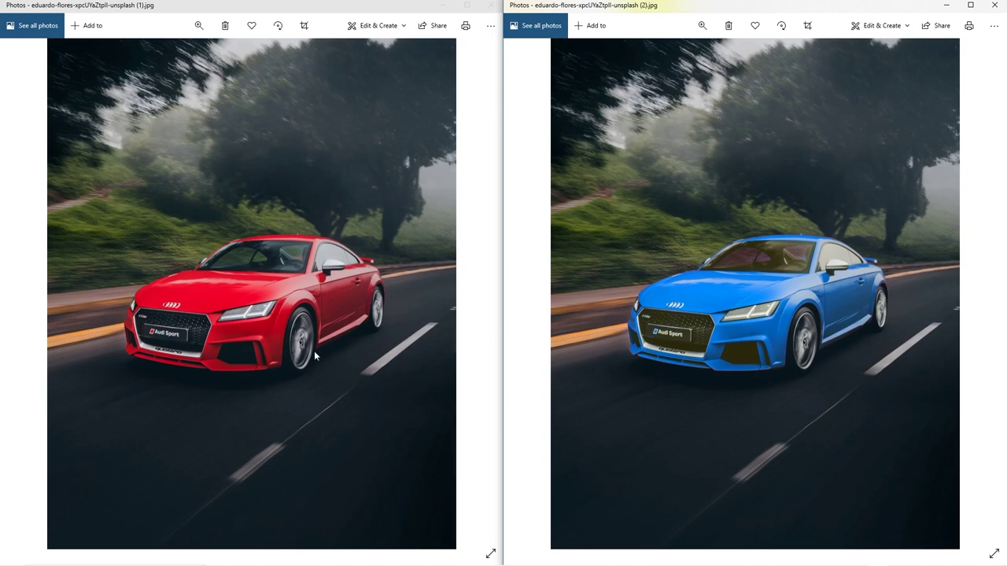
# Zoom in and back out on the blue car to compare it with the original
pyautogui.scroll(3, 757, 288)
pyautogui.scroll(2, 757, 290)
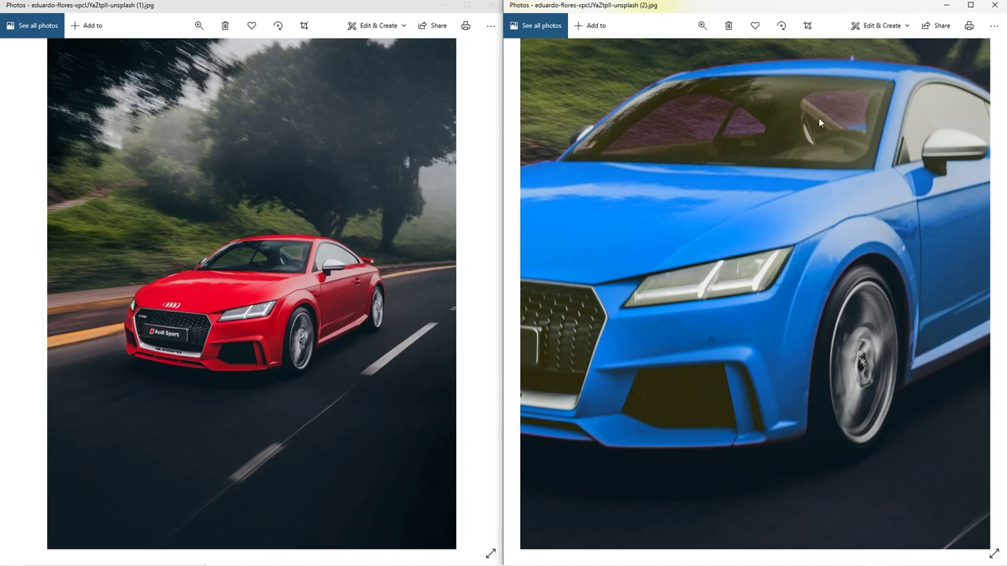
pyautogui.scroll(-5, 748, 267)
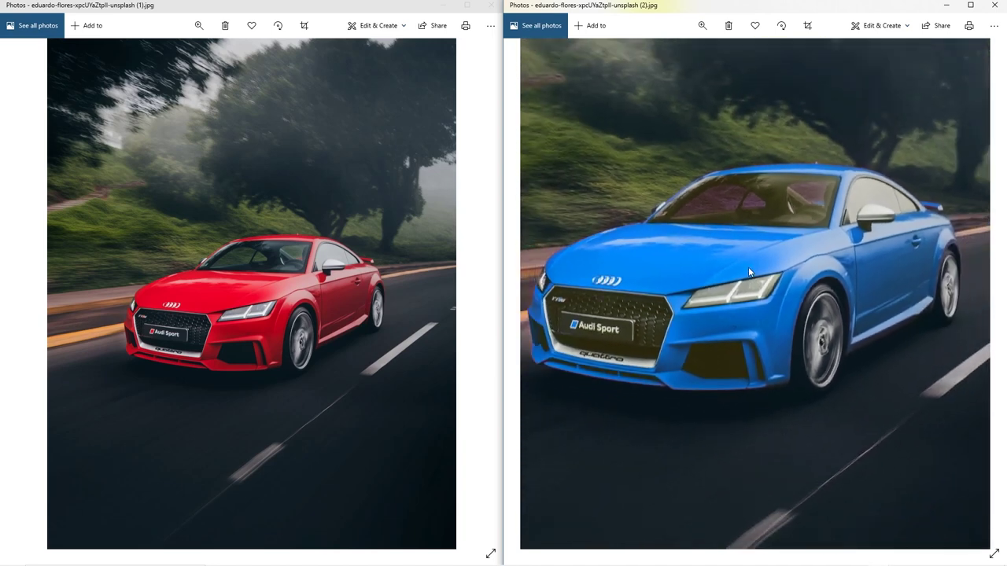
pyautogui.scroll(-1, 749, 266)
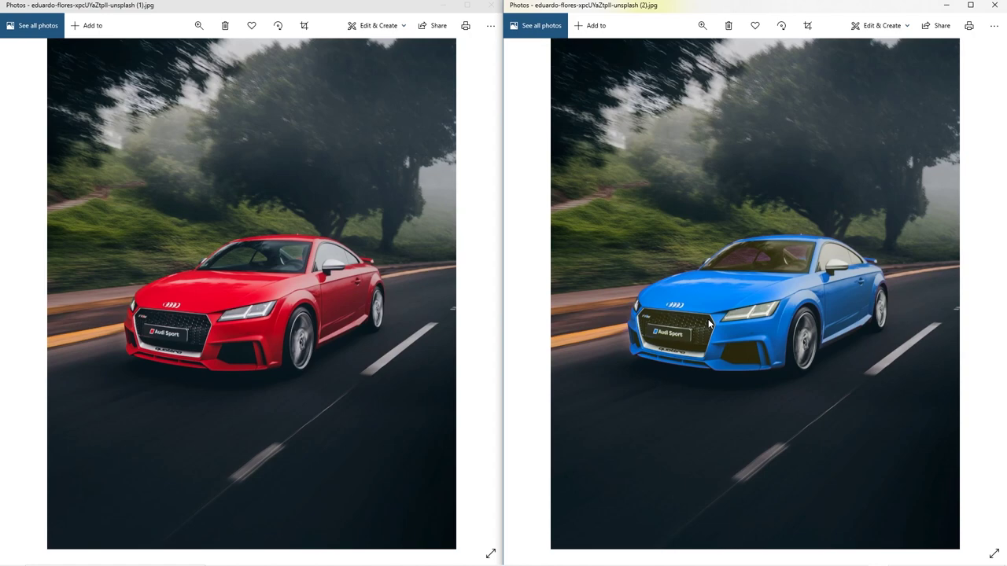
# Close both Photos windows and the project folder window
pyautogui.click(490, 5)
pyautogui.click(993, 5)
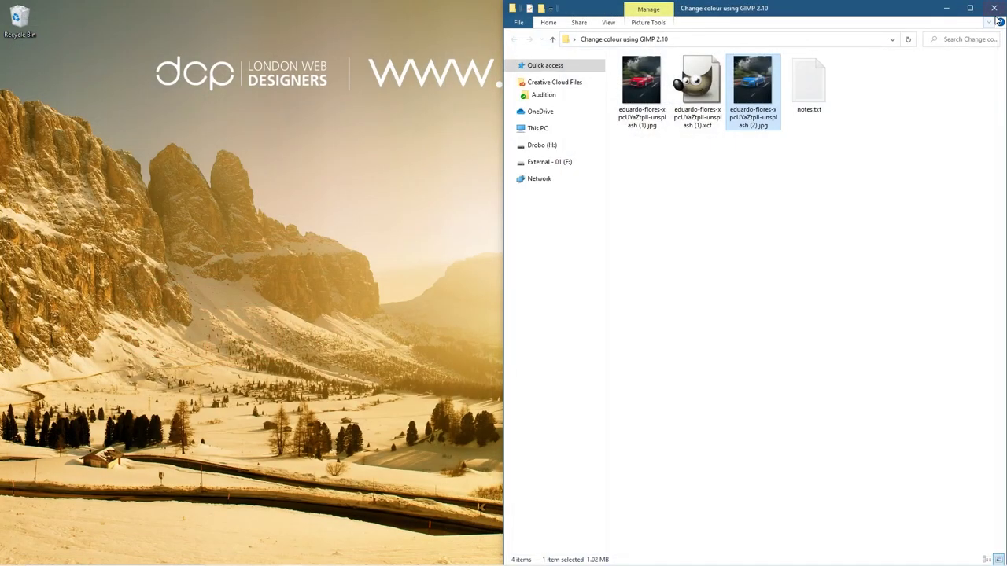
pyautogui.click(994, 5)
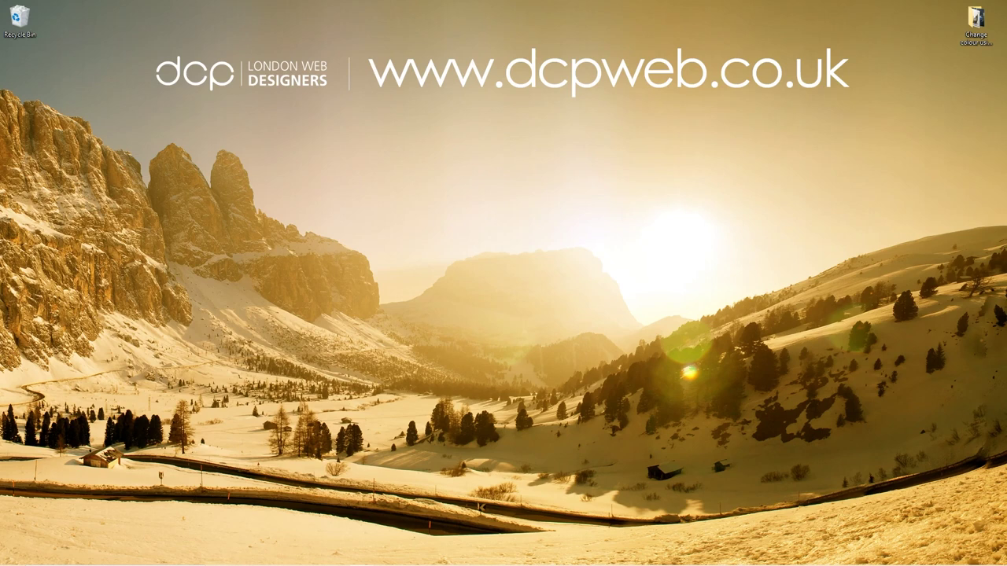